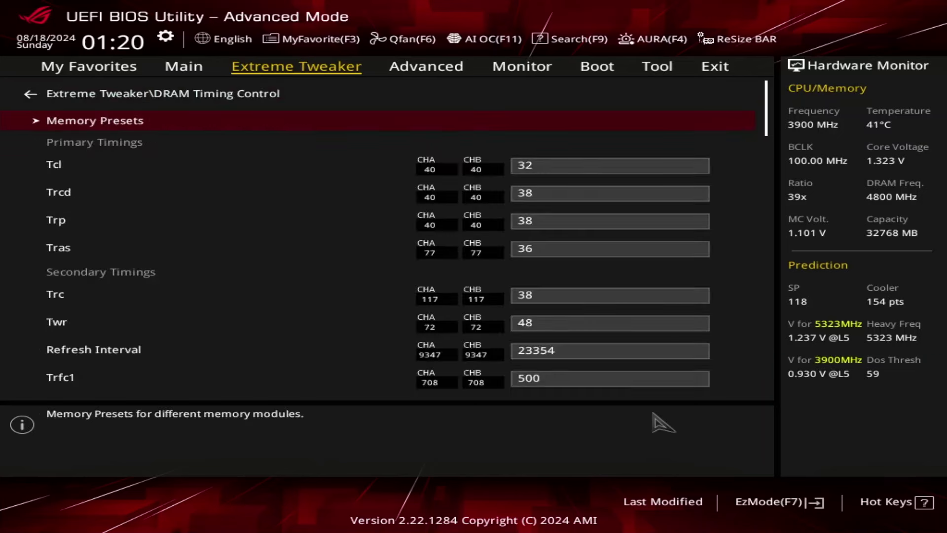
Step: Leave DRAM Timing Control for the Main page, which reports 32768 MB DDR5 at 4800 MHz
{"action": "key", "text": "Down"}
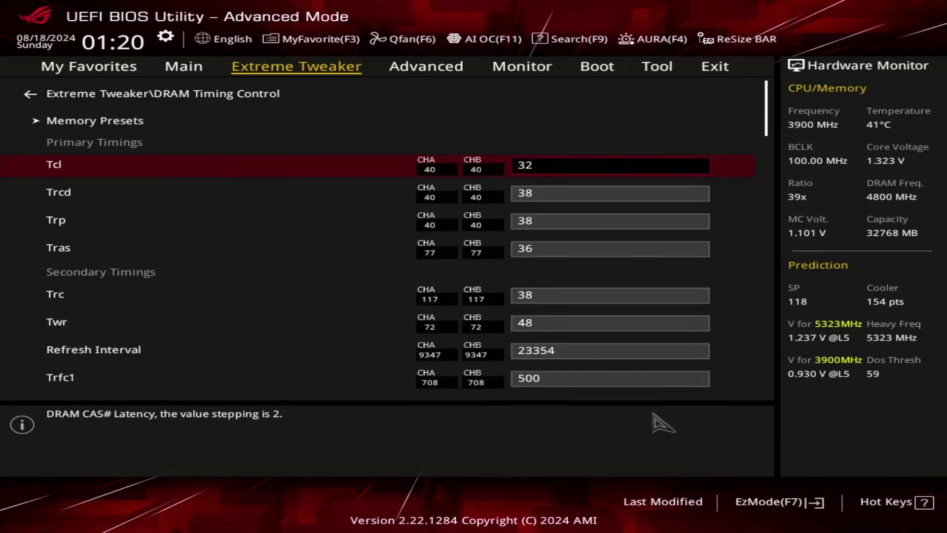
{"action": "key", "text": "Down"}
{"action": "key", "text": "Down"}
{"action": "type", "text": "3"}
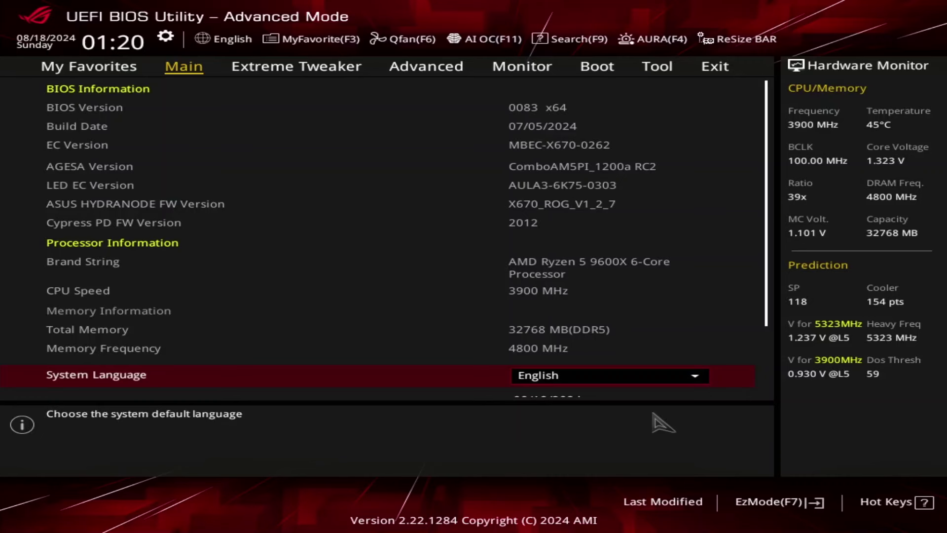
Step: On Extreme Tweaker, set Ai Overclock Tuner to EXPO II and Memory Frequency to DDR5-6200MHz
{"action": "key", "text": "Right"}
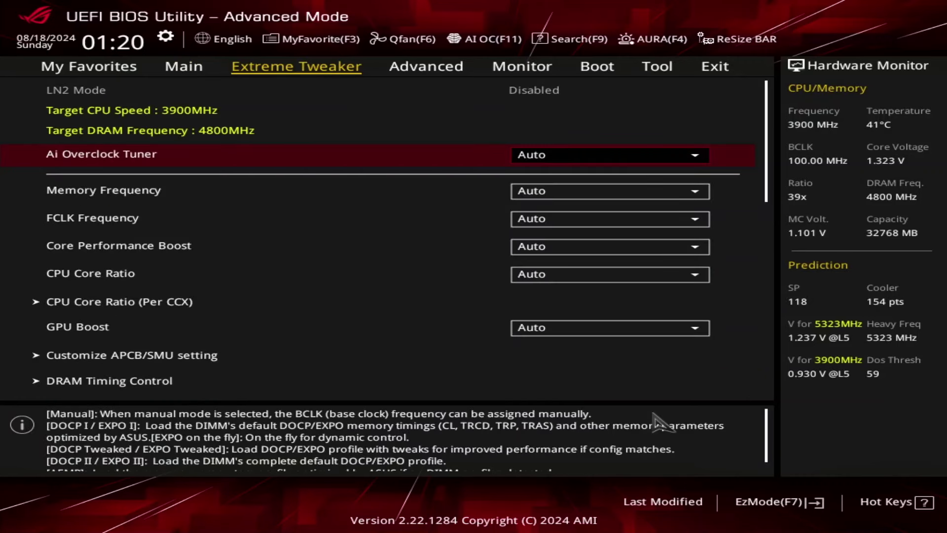
{"action": "key", "text": "Return"}
{"action": "key", "text": "Down"}
{"action": "key", "text": "Down"}
{"action": "key", "text": "Down"}
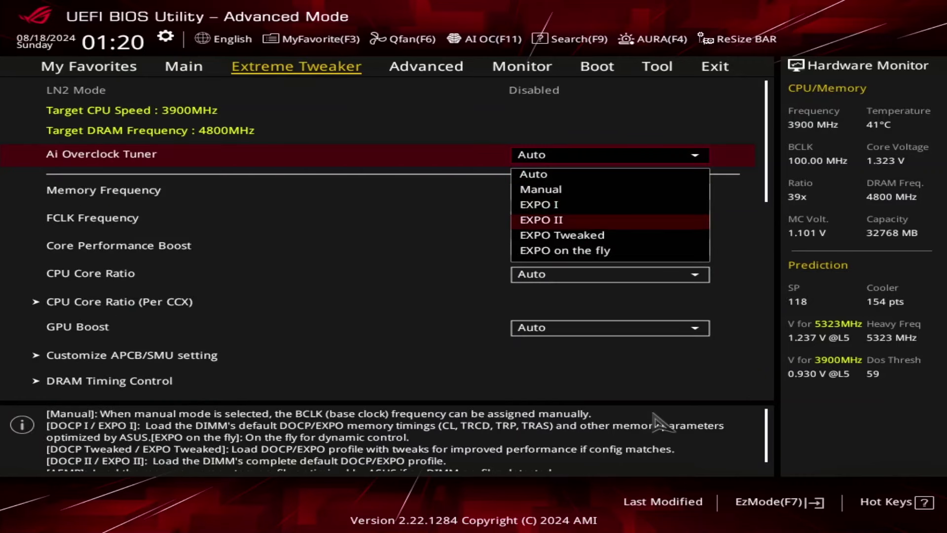
{"action": "key", "text": "Return"}
{"action": "key", "text": "Down"}
{"action": "key", "text": "Down"}
{"action": "key", "text": "Down"}
{"action": "key", "text": "Down"}
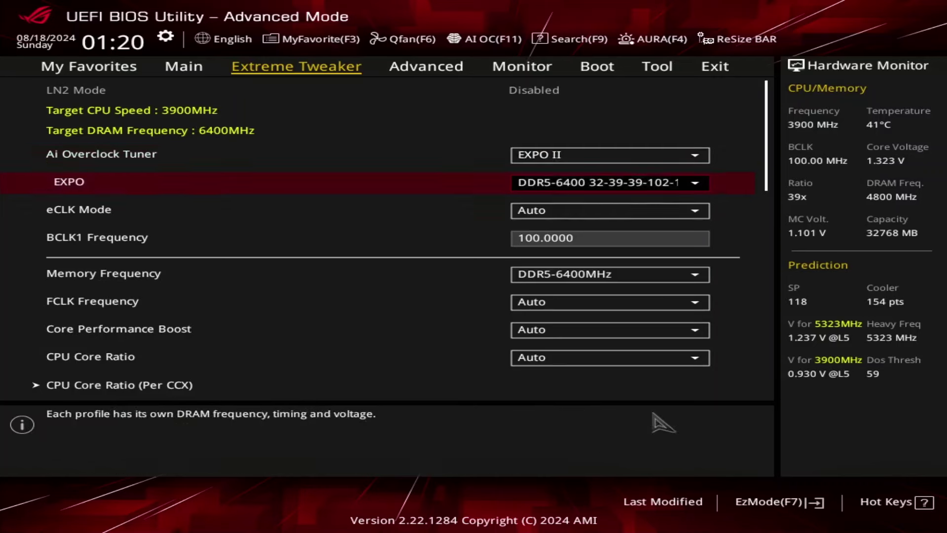
{"action": "key", "text": "Return"}
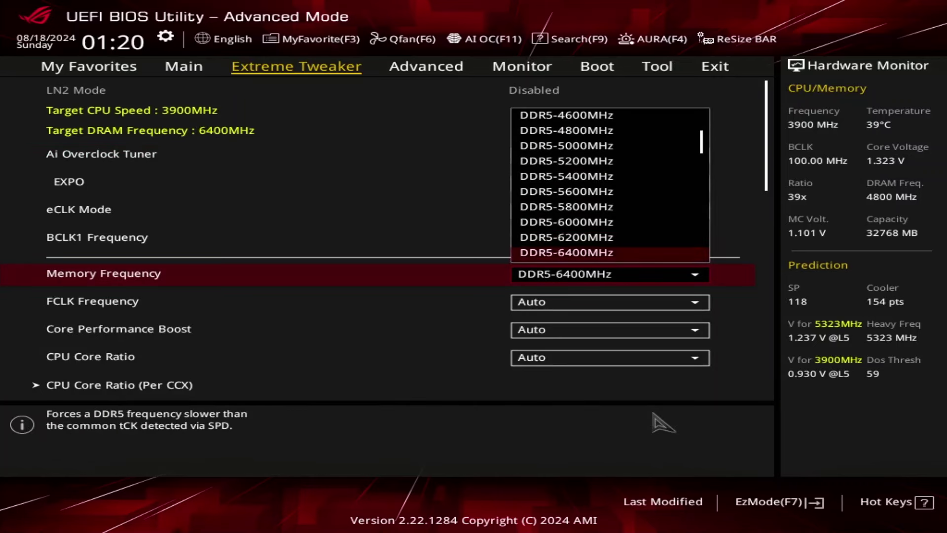
{"action": "key", "text": "Up"}
{"action": "key", "text": "Return"}
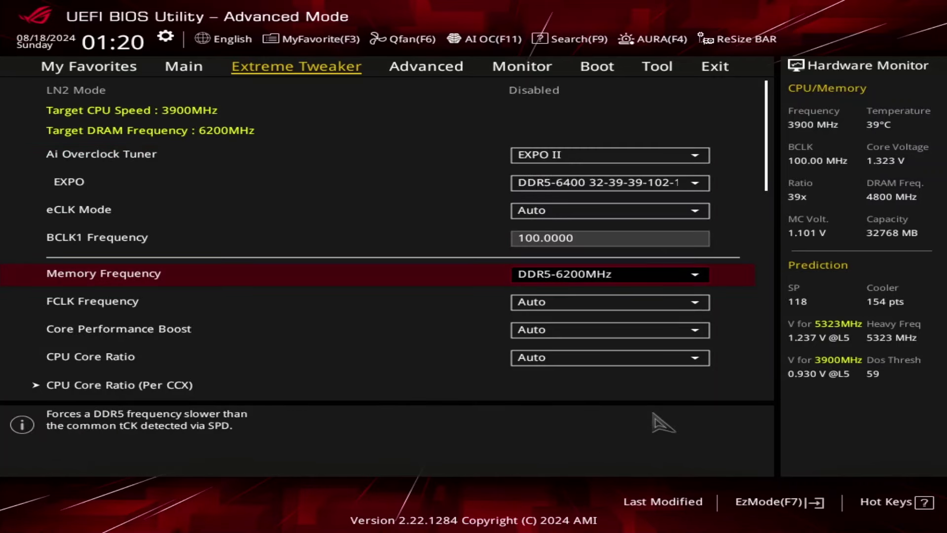
Step: Go into DRAM Timing Control and bring up the Memory Presets list
{"action": "key", "text": "Down"}
{"action": "key", "text": "Down"}
{"action": "key", "text": "Down"}
{"action": "key", "text": "Down"}
{"action": "key", "text": "Down"}
{"action": "key", "text": "Down"}
{"action": "key", "text": "Down"}
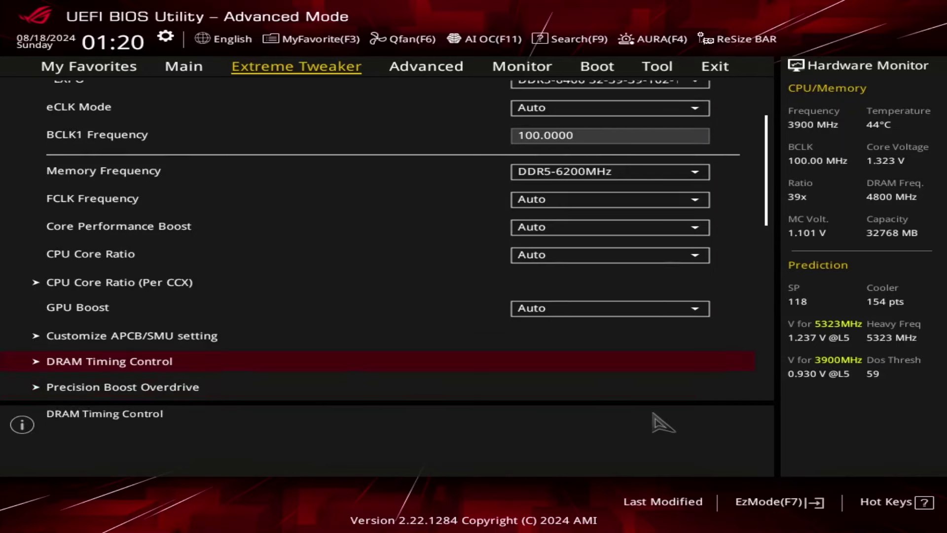
{"action": "key", "text": "Return"}
{"action": "key", "text": "Return"}
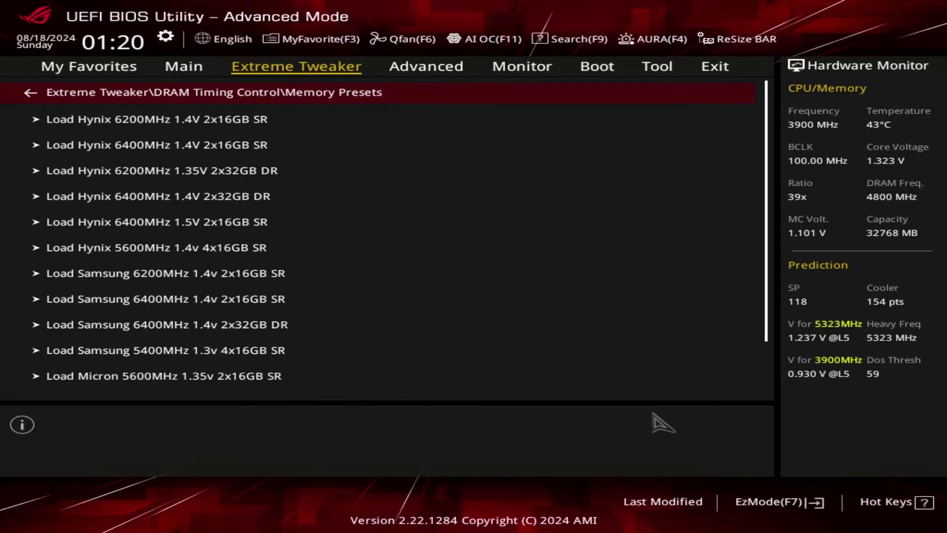
Step: Load the Hynix 6400MHz 1.4V 2x16GB SR timing preset
{"action": "key", "text": "Down"}
{"action": "key", "text": "Down"}
{"action": "key", "text": "Return"}
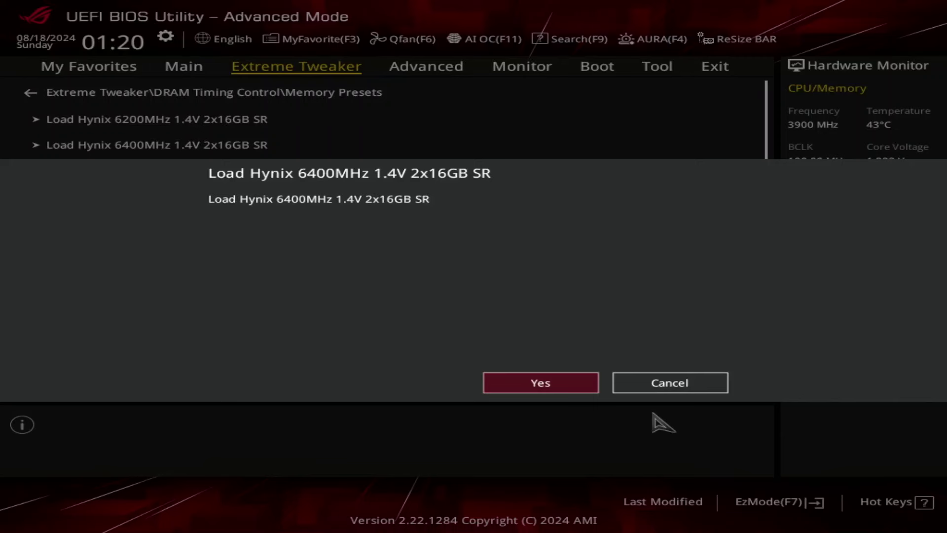
{"action": "key", "text": "Return"}
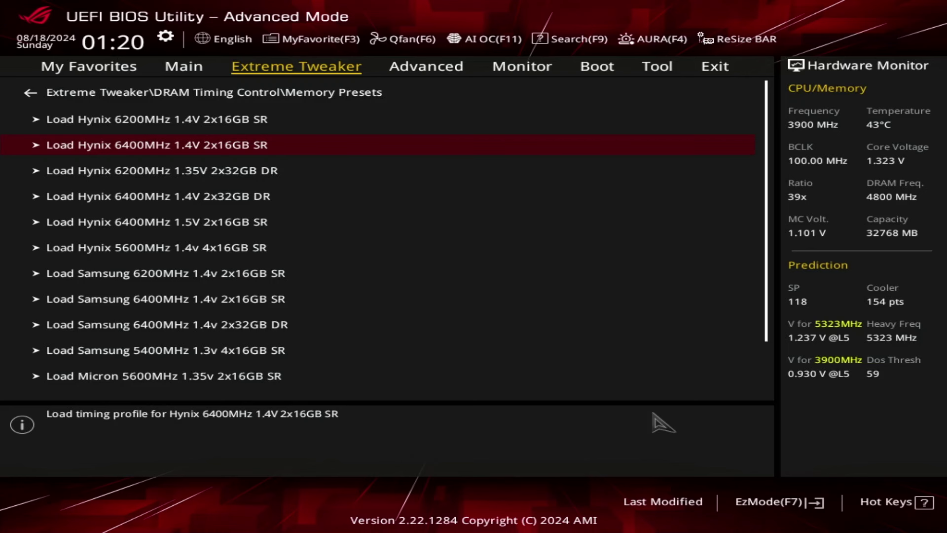
{"action": "key", "text": "Up"}
{"action": "key", "text": "Up"}
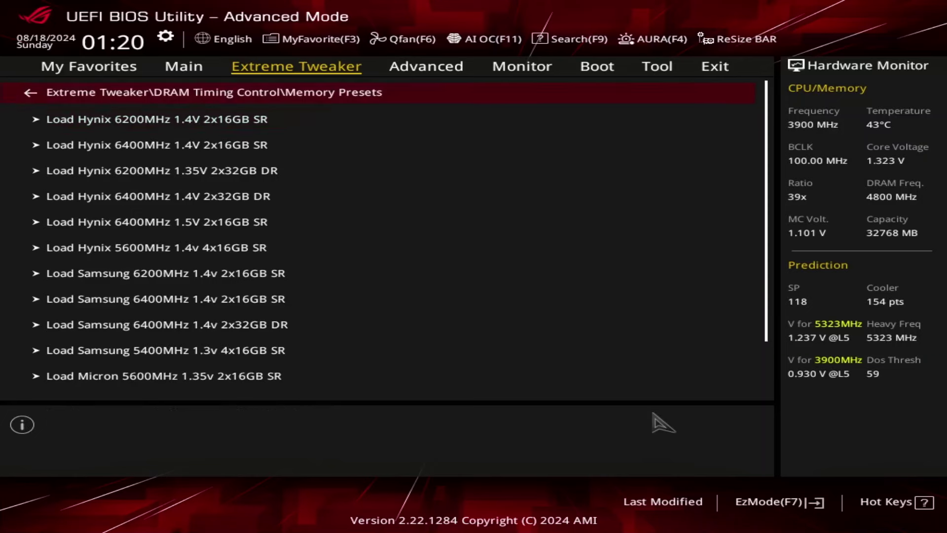
{"action": "key", "text": "Return"}
Step: Set Trcd to 39, Trp to 39 and Tras to 38, then return to Extreme Tweaker
{"action": "key", "text": "Down"}
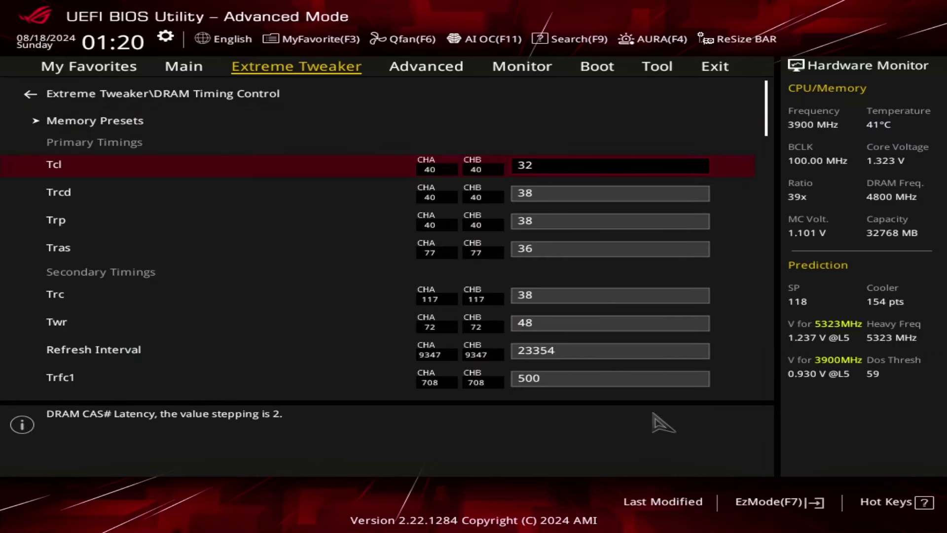
{"action": "key", "text": "Down"}
{"action": "type", "text": "39"}
{"action": "key", "text": "Down"}
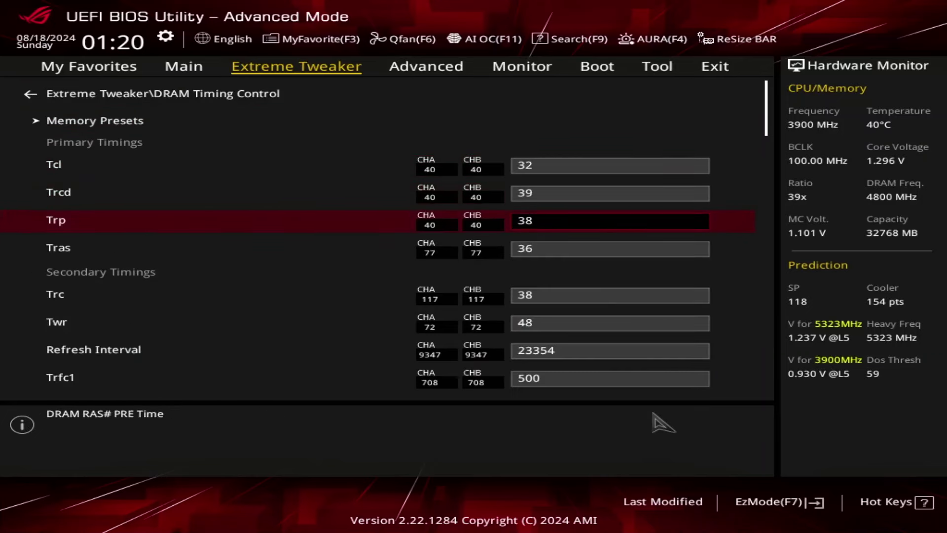
{"action": "type", "text": "39"}
{"action": "key", "text": "Down"}
{"action": "type", "text": "38"}
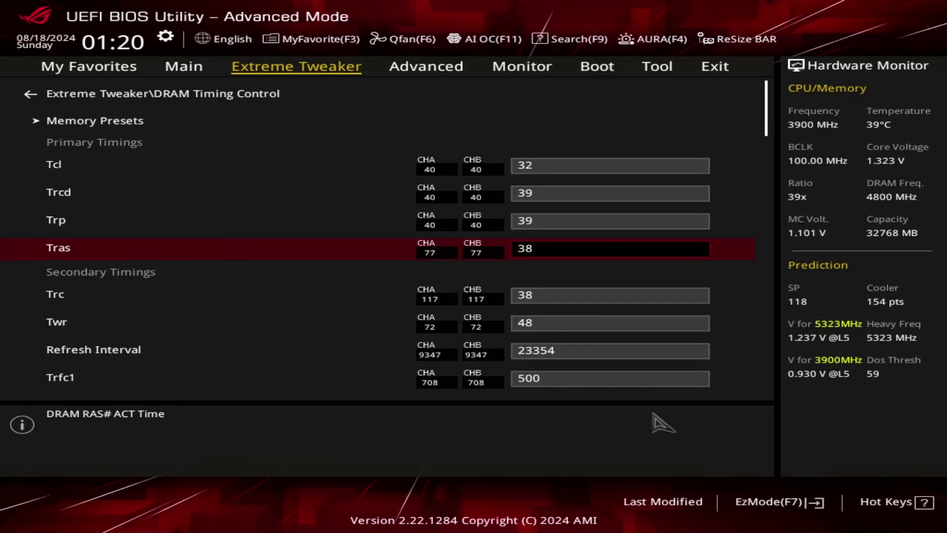
{"action": "key", "text": "Up"}
{"action": "key", "text": "Up"}
{"action": "key", "text": "Up"}
{"action": "key", "text": "Up"}
{"action": "key", "text": "Escape"}
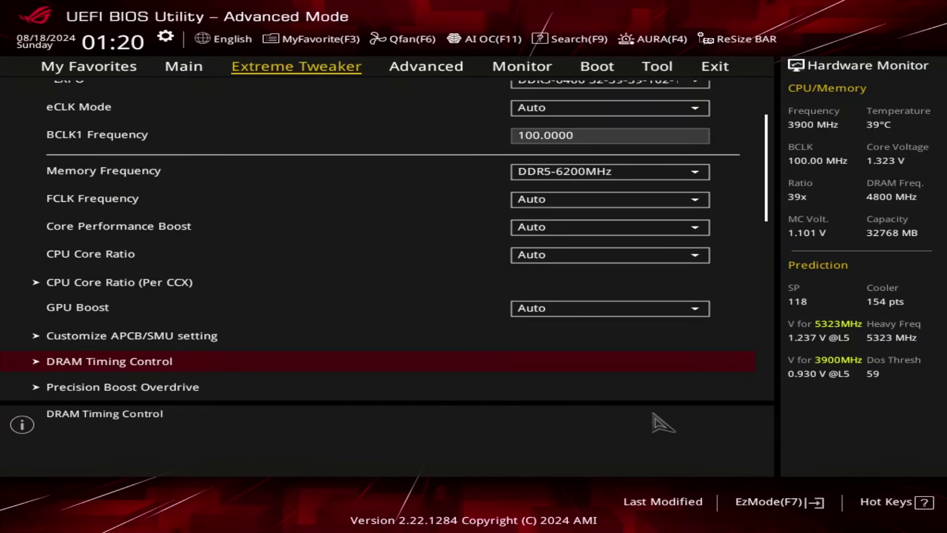
Step: Navigate Advanced > AMD Overclocking to the Infinity Fabric Frequency and Dividers page
{"action": "key", "text": "Right"}
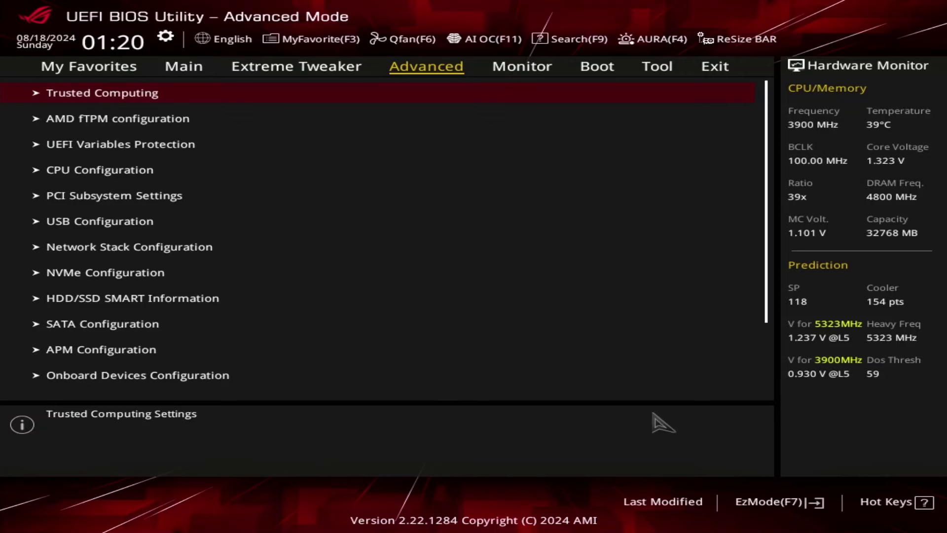
{"action": "key", "text": "Down"}
{"action": "key", "text": "Down"}
{"action": "key", "text": "Down"}
{"action": "key", "text": "Down"}
{"action": "key", "text": "Down"}
{"action": "key", "text": "Down"}
{"action": "key", "text": "Down"}
{"action": "key", "text": "Down"}
{"action": "key", "text": "Down"}
{"action": "key", "text": "Down"}
{"action": "key", "text": "Down"}
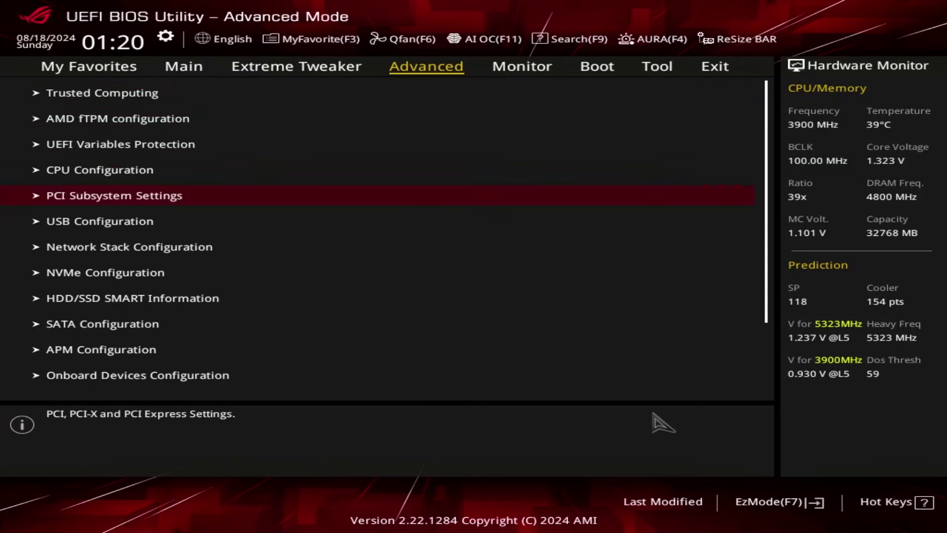
{"action": "key", "text": "Down"}
{"action": "key", "text": "Down"}
{"action": "key", "text": "Down"}
{"action": "key", "text": "Down"}
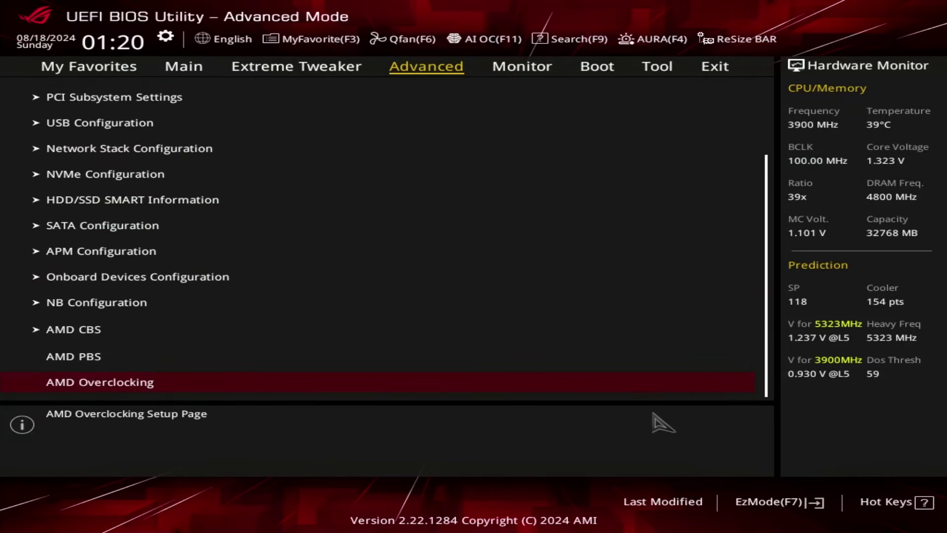
{"action": "key", "text": "Return"}
{"action": "key", "text": "Down"}
{"action": "key", "text": "Return"}
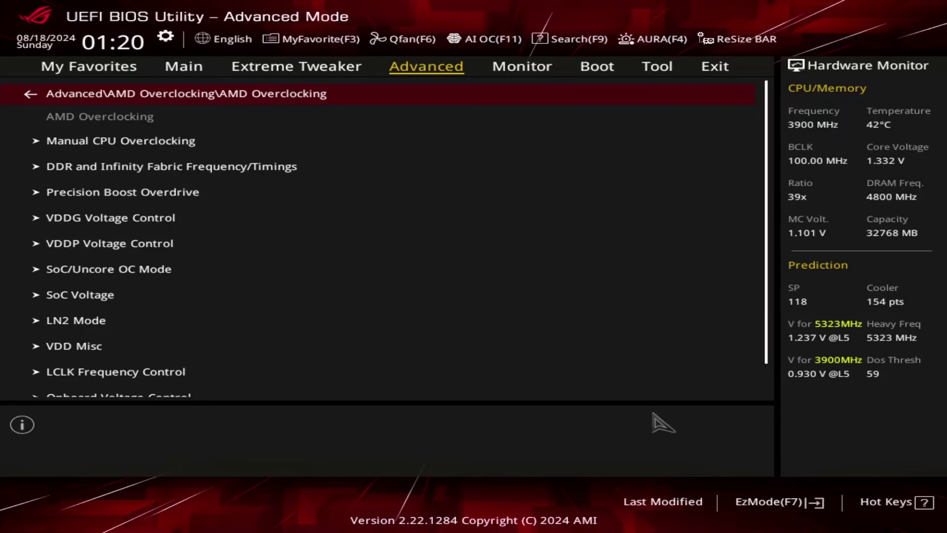
{"action": "key", "text": "Down"}
{"action": "key", "text": "Down"}
{"action": "key", "text": "Return"}
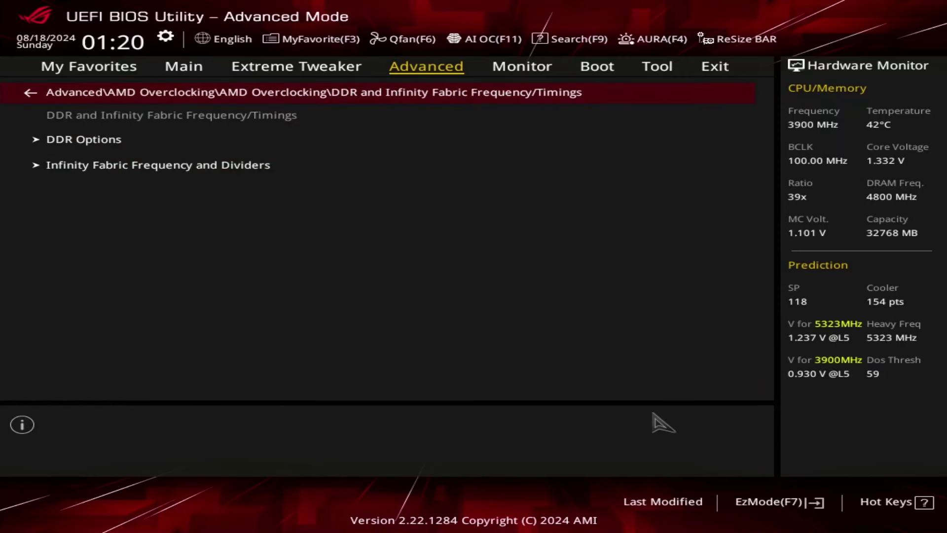
{"action": "key", "text": "Down"}
{"action": "key", "text": "Down"}
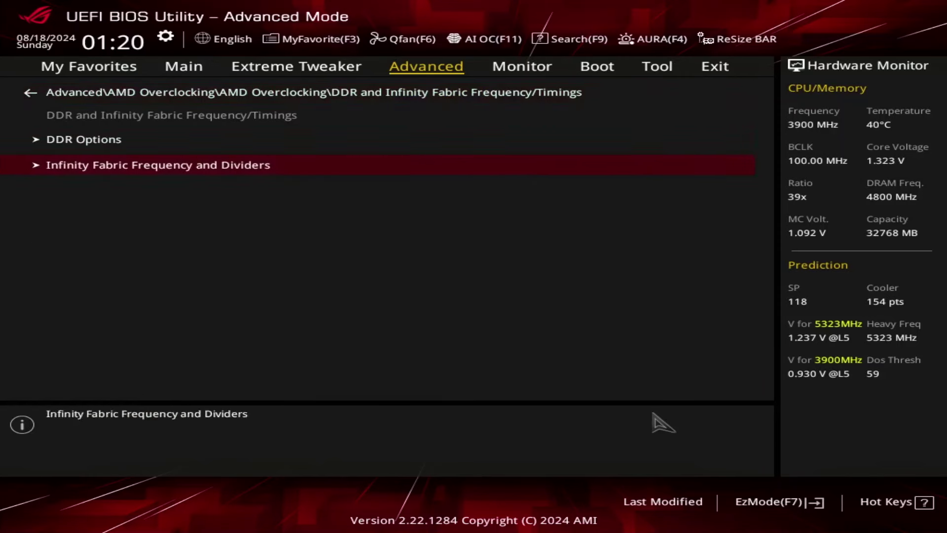
{"action": "key", "text": "Return"}
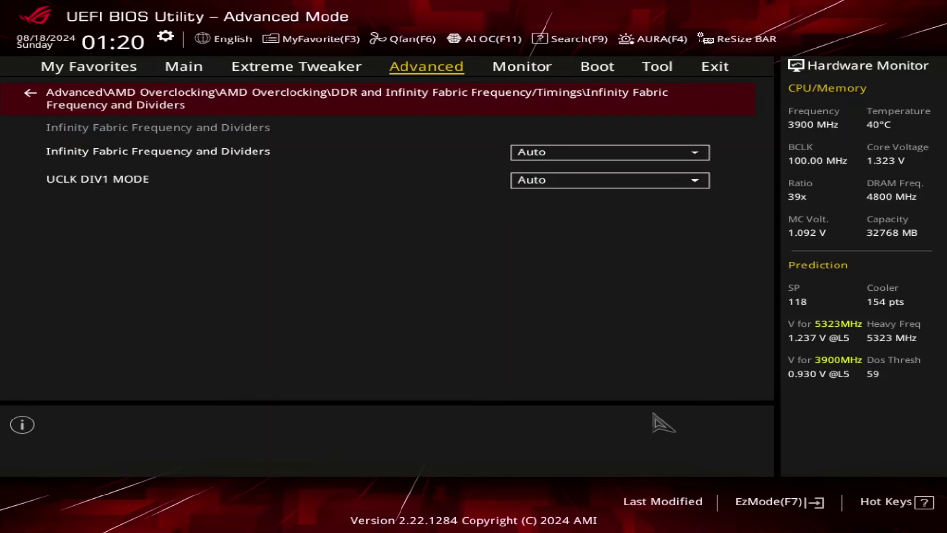
Step: Set Infinity Fabric frequency to 2200 MHz and UCLK DIV1 MODE to UCLK=MEMCLK
{"action": "key", "text": "Down"}
{"action": "key", "text": "Return"}
{"action": "key", "text": "Down"}
{"action": "key", "text": "Down"}
{"action": "key", "text": "Down"}
{"action": "key", "text": "Down"}
{"action": "key", "text": "Down"}
{"action": "key", "text": "Down"}
{"action": "key", "text": "Down"}
{"action": "key", "text": "Down"}
{"action": "key", "text": "Down"}
{"action": "key", "text": "Down"}
{"action": "key", "text": "Down"}
{"action": "key", "text": "Down"}
{"action": "key", "text": "Down"}
{"action": "key", "text": "Down"}
{"action": "key", "text": "Down"}
{"action": "key", "text": "Down"}
{"action": "key", "text": "Down"}
{"action": "key", "text": "Down"}
{"action": "key", "text": "Down"}
{"action": "key", "text": "Down"}
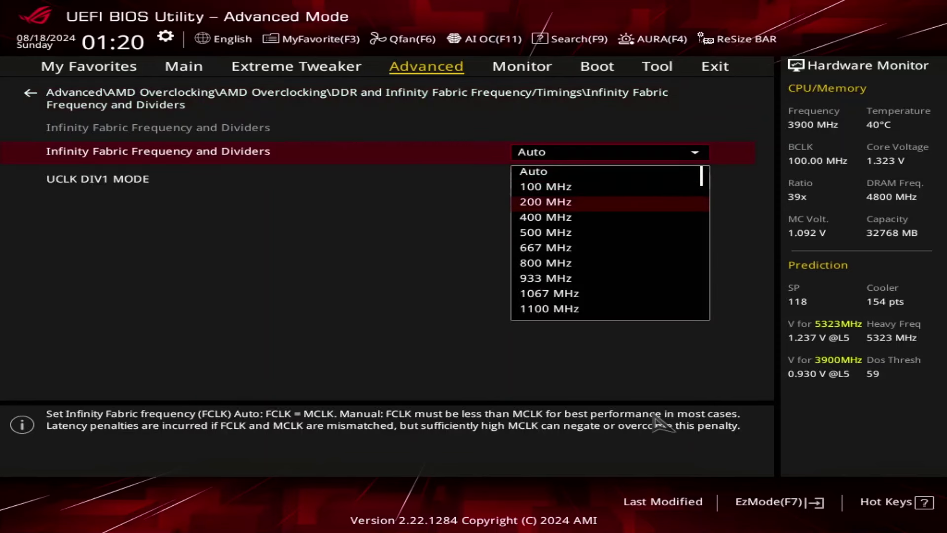
{"action": "key", "text": "Down"}
{"action": "key", "text": "Down"}
{"action": "key", "text": "Down"}
{"action": "key", "text": "Down"}
{"action": "key", "text": "Down"}
{"action": "key", "text": "Down"}
{"action": "key", "text": "Down"}
{"action": "key", "text": "Down"}
{"action": "key", "text": "Down"}
{"action": "key", "text": "Down"}
{"action": "key", "text": "Down"}
{"action": "key", "text": "Down"}
{"action": "key", "text": "Down"}
{"action": "key", "text": "Down"}
{"action": "key", "text": "Down"}
{"action": "key", "text": "Down"}
{"action": "key", "text": "Down"}
{"action": "key", "text": "Down"}
{"action": "key", "text": "Down"}
{"action": "key", "text": "Down"}
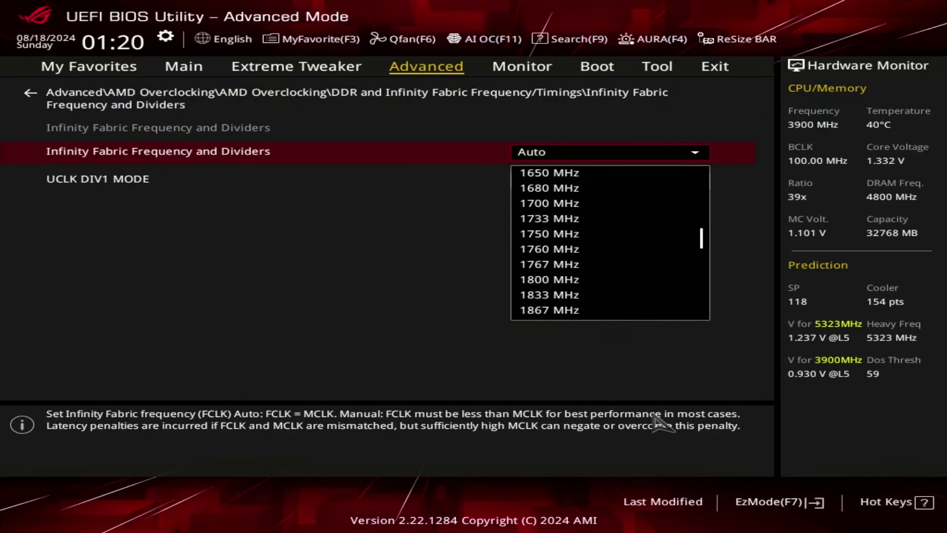
{"action": "key", "text": "Up"}
{"action": "key", "text": "Up"}
{"action": "key", "text": "Return"}
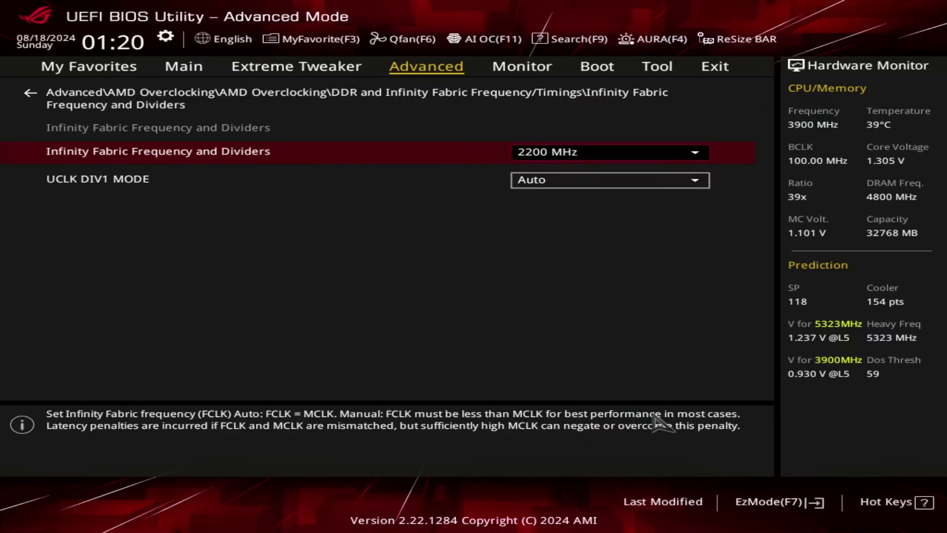
{"action": "key", "text": "Down"}
{"action": "key", "text": "Return"}
{"action": "key", "text": "Down"}
{"action": "key", "text": "Return"}
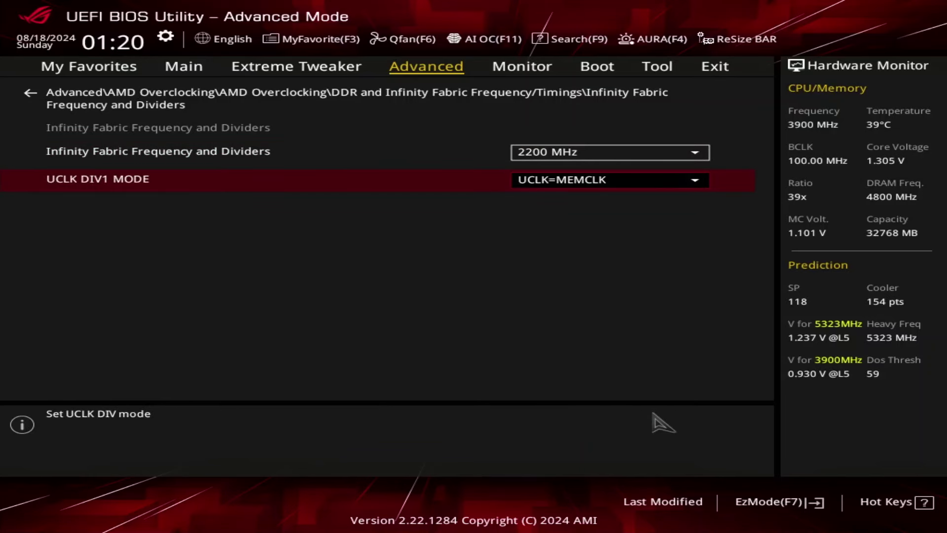
Step: Back out to the AMD Overclocking menu with Precision Boost Overdrive selected
{"action": "key", "text": "Up"}
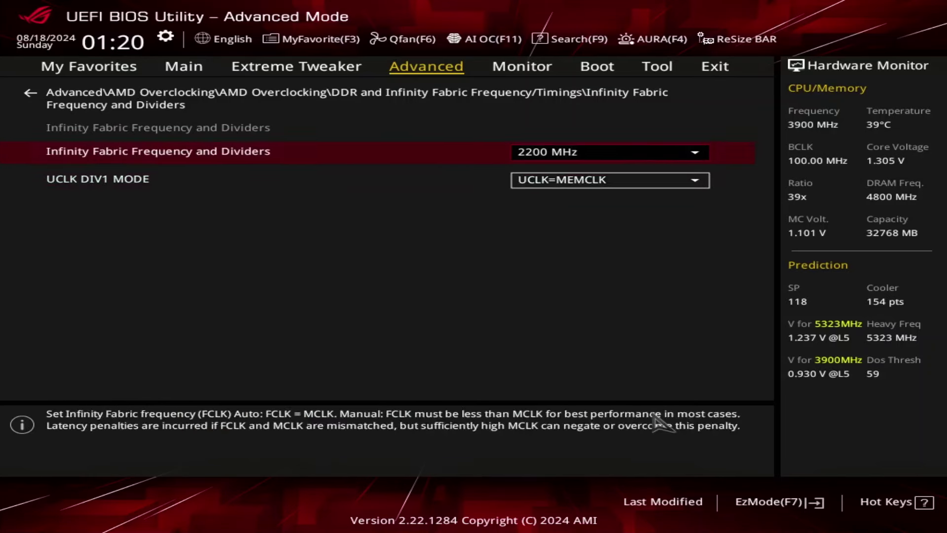
{"action": "key", "text": "Up"}
{"action": "key", "text": "Return"}
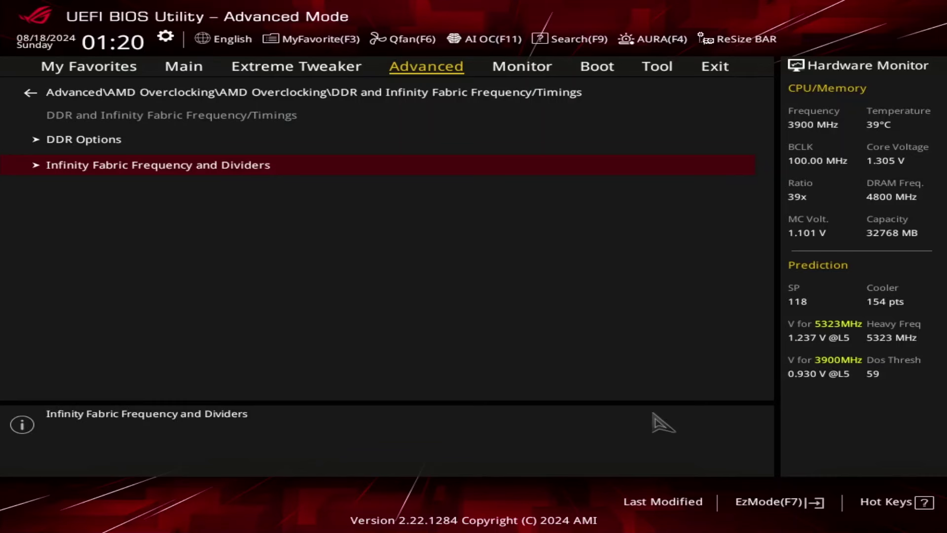
{"action": "key", "text": "Up"}
{"action": "key", "text": "Up"}
{"action": "key", "text": "Return"}
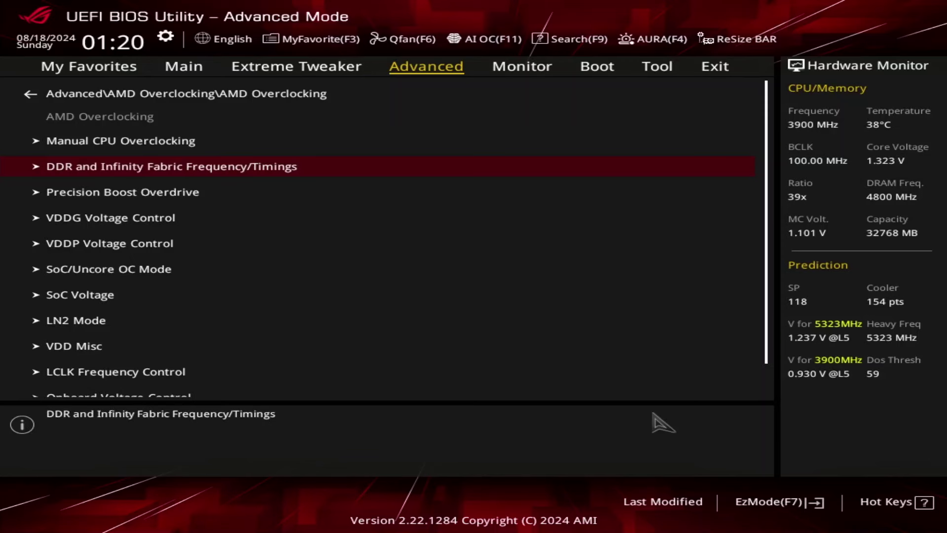
{"action": "key", "text": "Down"}
Step: Set Precision Boost Overdrive to Advanced with PBO Limits on Motherboard
{"action": "key", "text": "Return"}
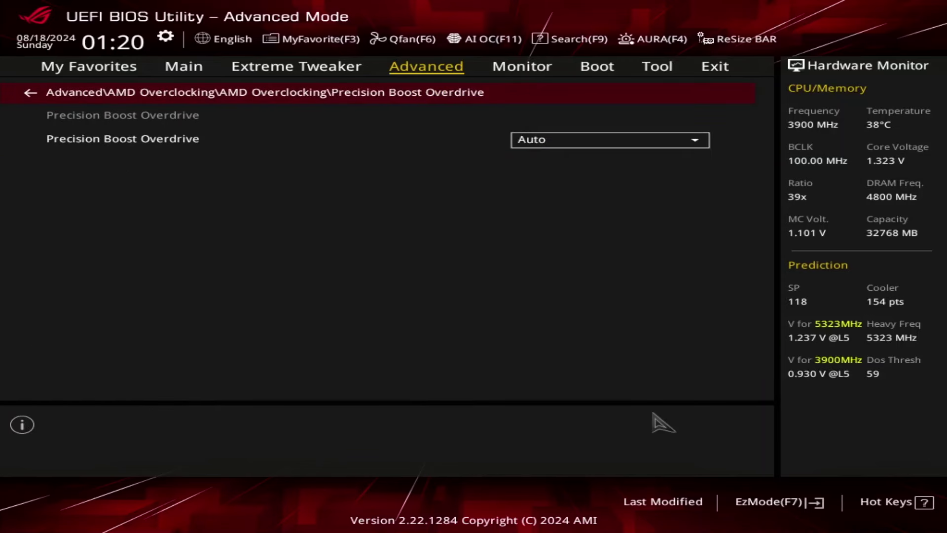
{"action": "key", "text": "Return"}
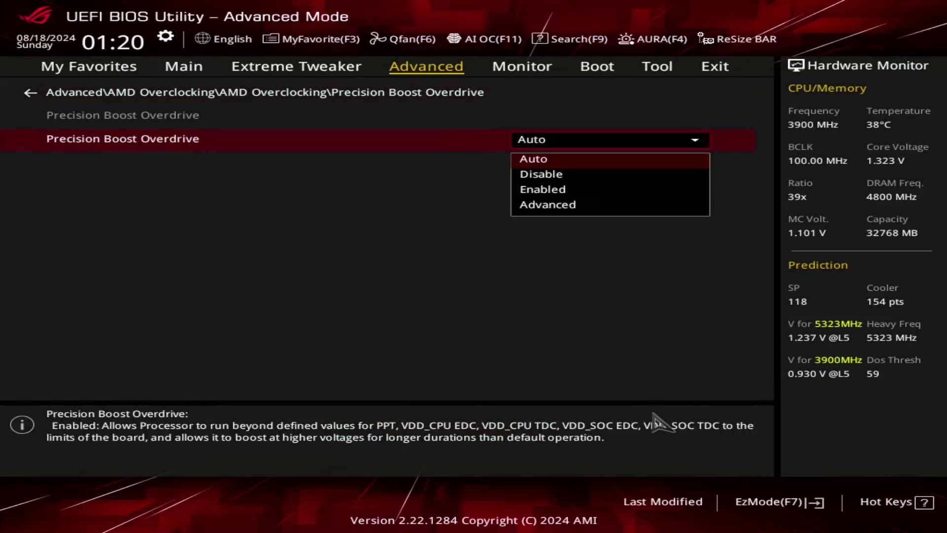
{"action": "key", "text": "Down"}
{"action": "key", "text": "Down"}
{"action": "key", "text": "Down"}
{"action": "key", "text": "Return"}
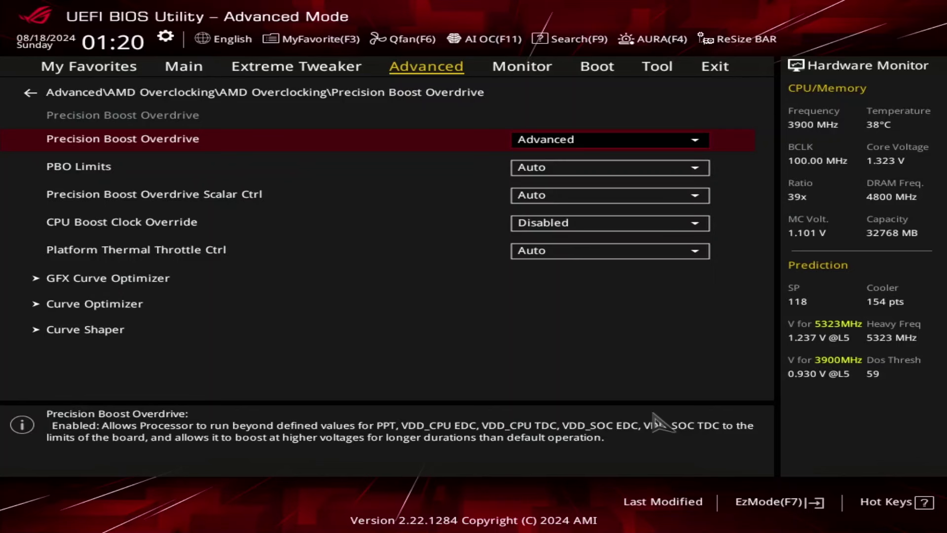
{"action": "key", "text": "Down"}
{"action": "key", "text": "Return"}
{"action": "key", "text": "Down"}
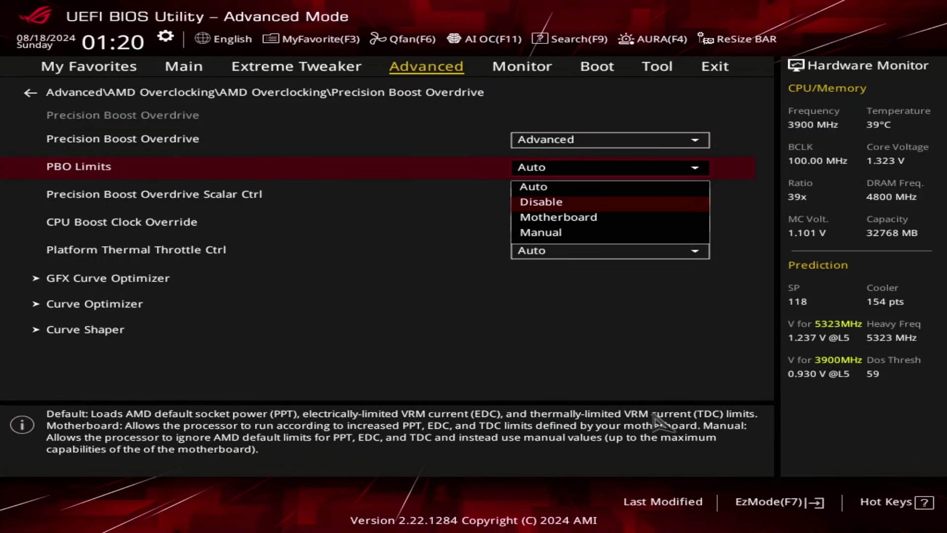
{"action": "key", "text": "Down"}
{"action": "key", "text": "Return"}
Step: Switch PBO scalar control to Manual and set the scalar to 10X
{"action": "key", "text": "Down"}
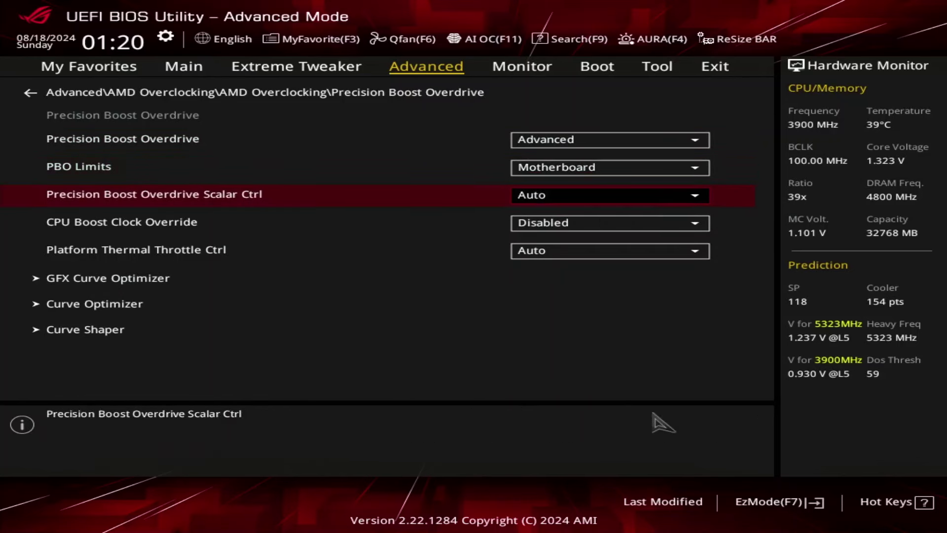
{"action": "key", "text": "Return"}
{"action": "key", "text": "Down"}
{"action": "key", "text": "Return"}
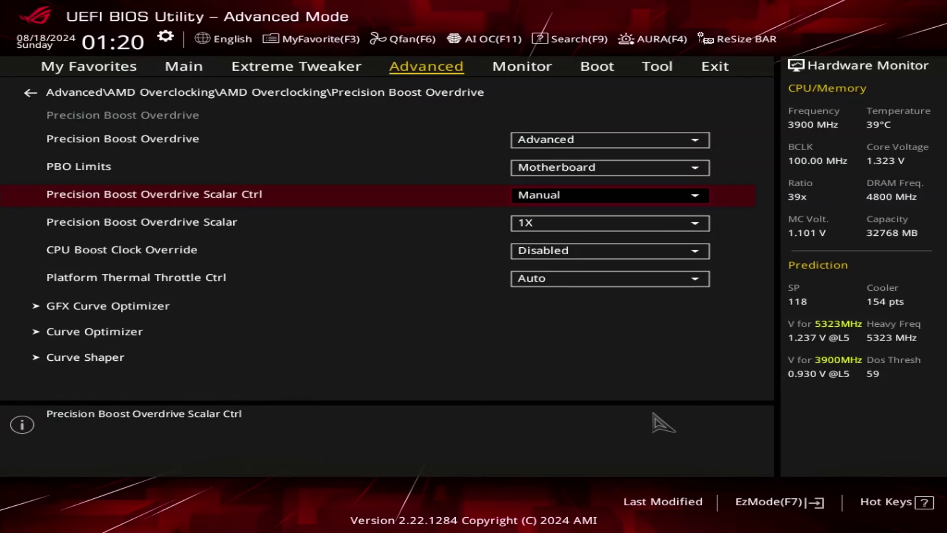
{"action": "key", "text": "Down"}
{"action": "key", "text": "Return"}
{"action": "key", "text": "Down"}
{"action": "key", "text": "Down"}
{"action": "key", "text": "Down"}
{"action": "key", "text": "Down"}
{"action": "key", "text": "Down"}
{"action": "key", "text": "Down"}
{"action": "key", "text": "Down"}
{"action": "key", "text": "Down"}
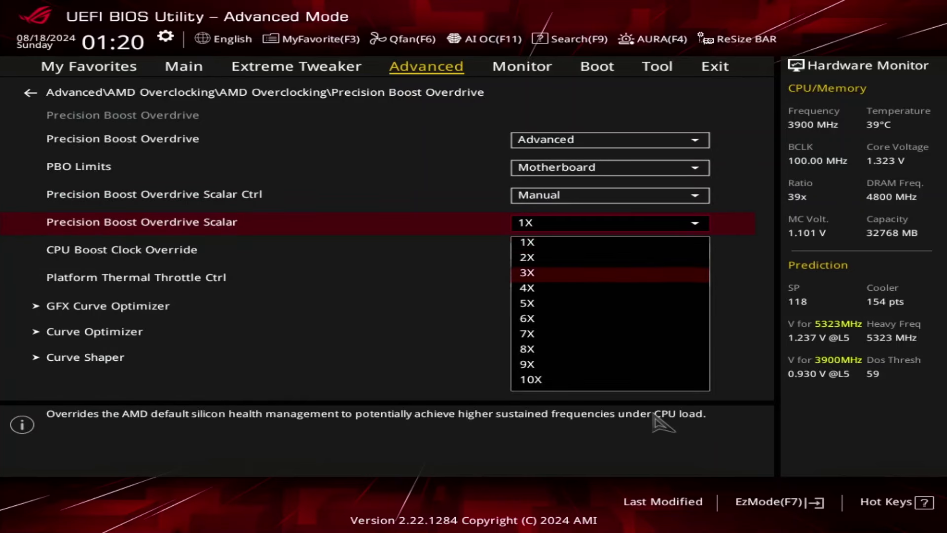
{"action": "key", "text": "Down"}
{"action": "key", "text": "Return"}
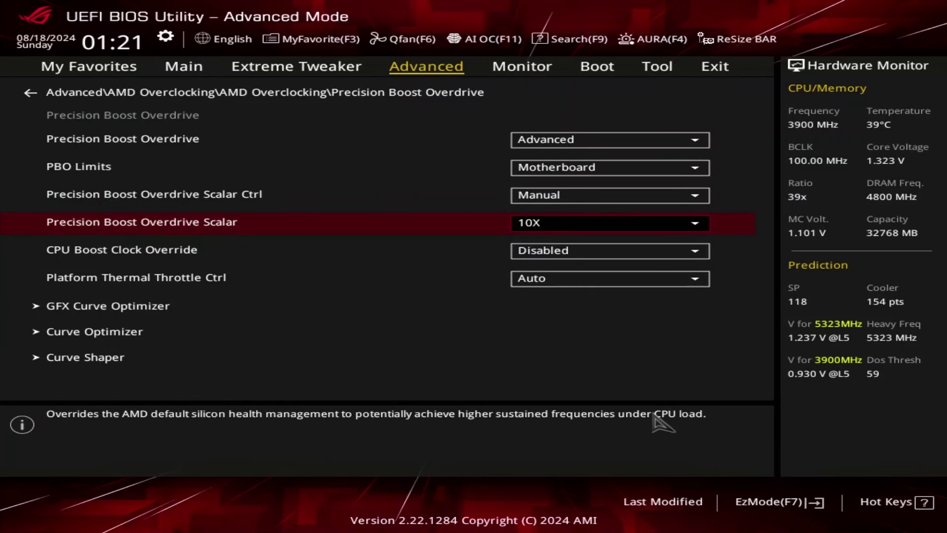
Step: Enable a positive CPU Boost Clock Override of 200 MHz and enter Curve Optimizer
{"action": "key", "text": "Down"}
{"action": "key", "text": "Return"}
{"action": "key", "text": "Down"}
{"action": "key", "text": "Return"}
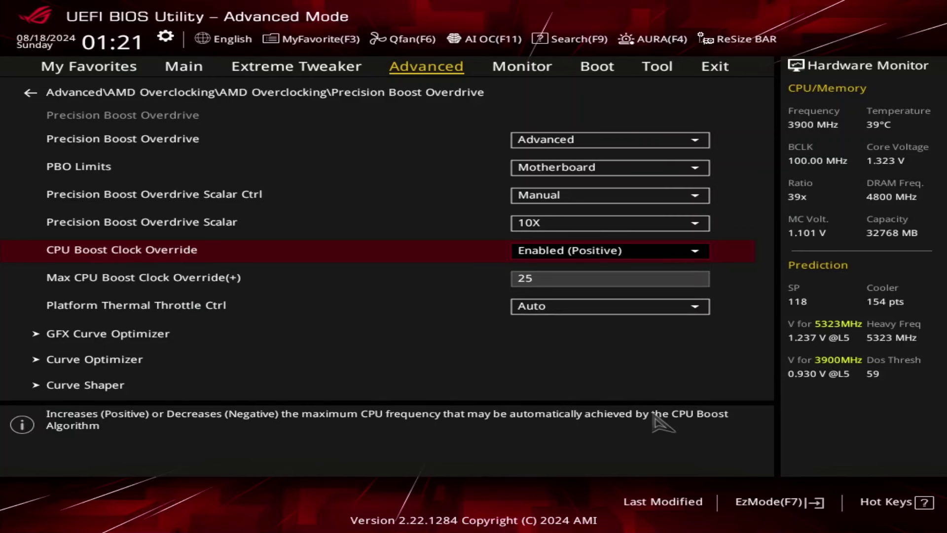
{"action": "key", "text": "Down"}
{"action": "key", "text": "plus"}
{"action": "key", "text": "plus"}
{"action": "key", "text": "plus"}
{"action": "key", "text": "plus"}
{"action": "key", "text": "plus"}
{"action": "key", "text": "plus"}
{"action": "key", "text": "plus"}
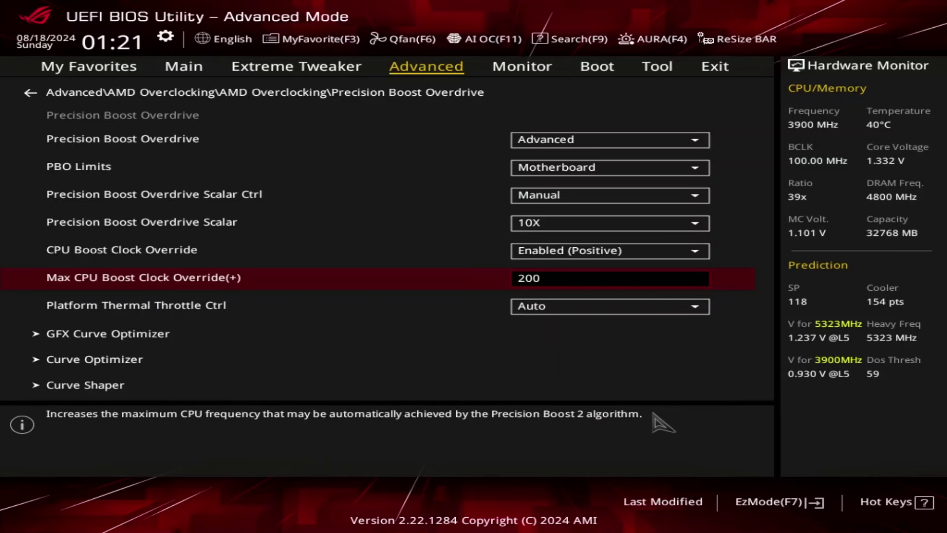
{"action": "key", "text": "Down"}
{"action": "key", "text": "Down"}
{"action": "key", "text": "Down"}
{"action": "key", "text": "Return"}
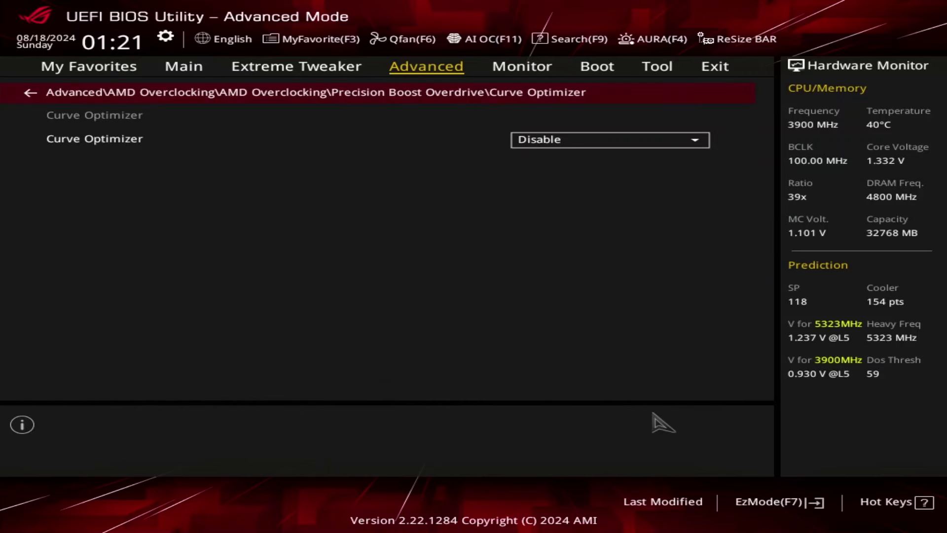
Step: Apply Curve Optimizer to All Cores with a Negative shift sign
{"action": "key", "text": "Down"}
{"action": "key", "text": "Return"}
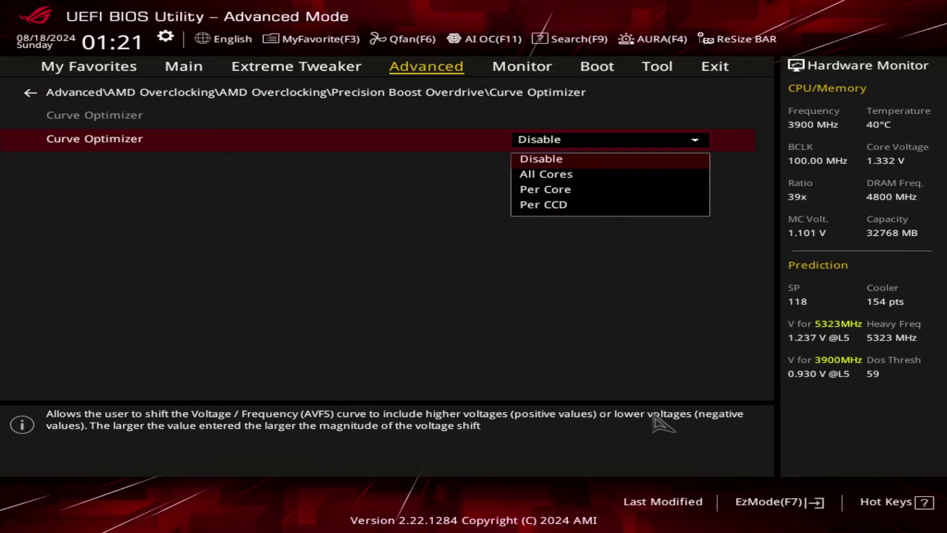
{"action": "key", "text": "Down"}
{"action": "key", "text": "Return"}
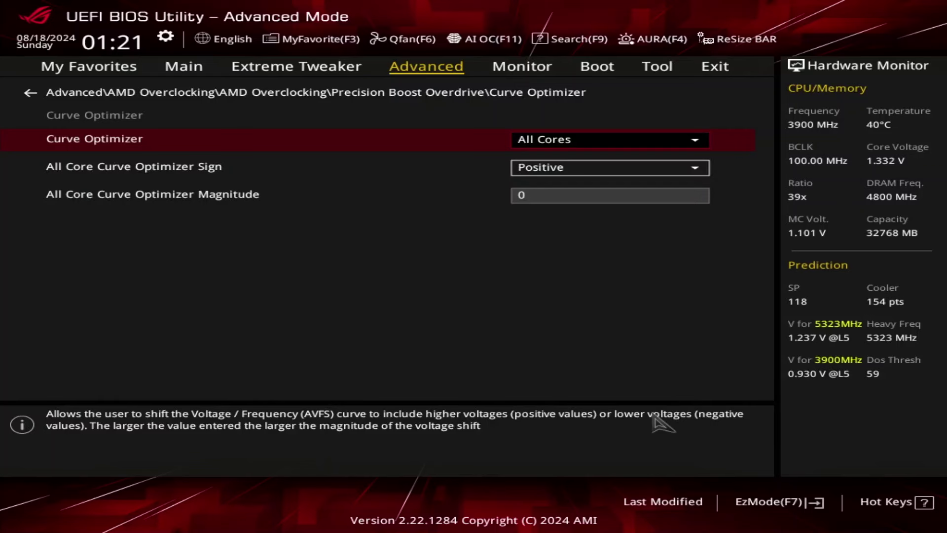
{"action": "key", "text": "Down"}
{"action": "key", "text": "Return"}
{"action": "key", "text": "Down"}
{"action": "key", "text": "Return"}
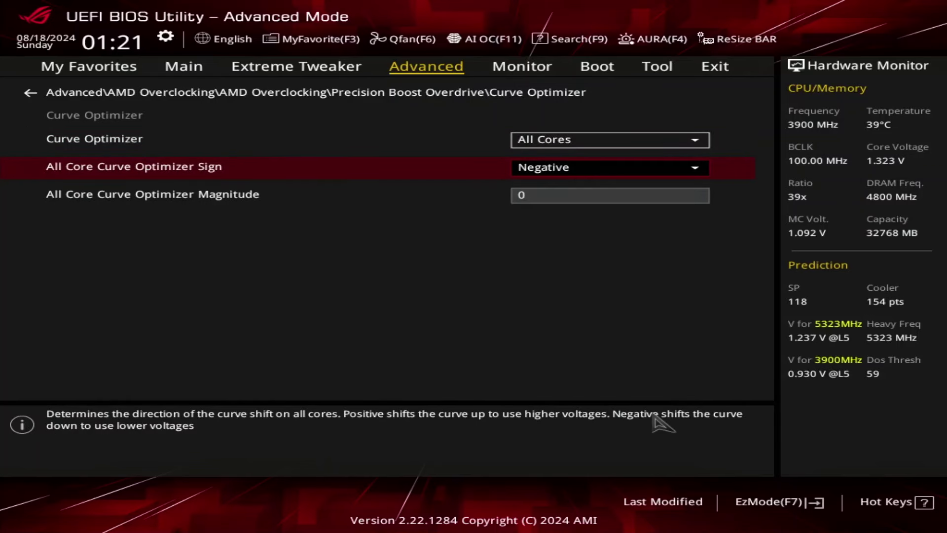
Step: Set the all-core curve magnitude to 35 and go back to Precision Boost Overdrive
{"action": "key", "text": "Down"}
{"action": "type", "text": "35"}
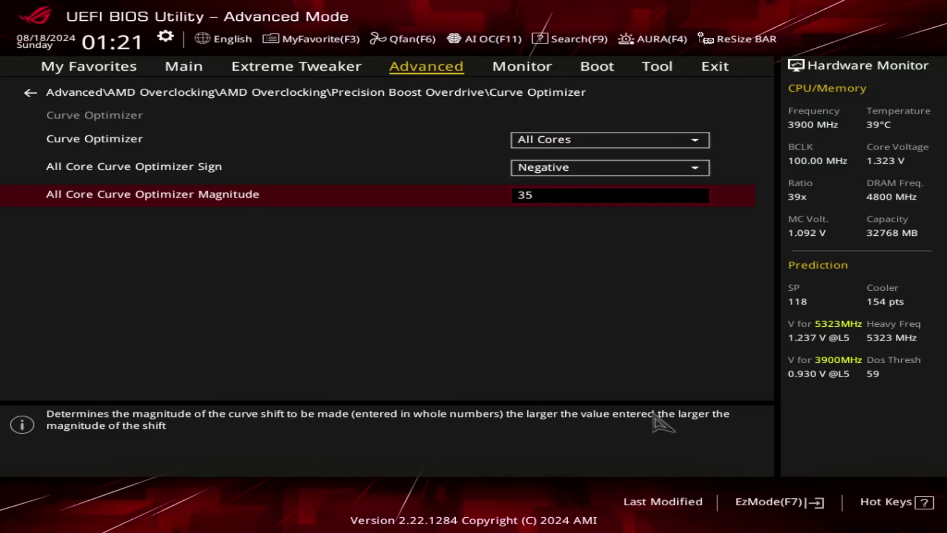
{"action": "key", "text": "Up"}
{"action": "key", "text": "Up"}
{"action": "key", "text": "Escape"}
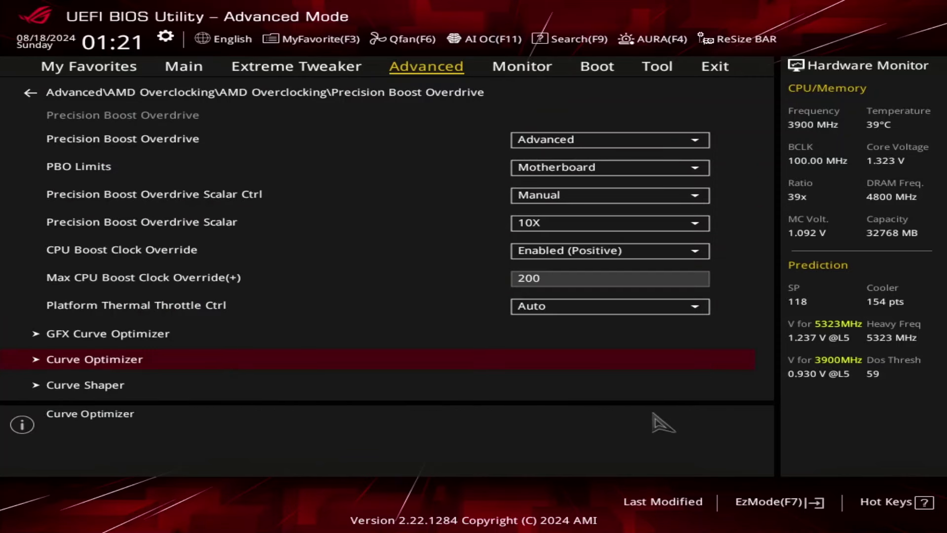
{"action": "key", "text": "Up"}
{"action": "key", "text": "Up"}
{"action": "key", "text": "Up"}
{"action": "key", "text": "Up"}
{"action": "key", "text": "Up"}
{"action": "key", "text": "Up"}
{"action": "key", "text": "Up"}
{"action": "key", "text": "Up"}
{"action": "key", "text": "Up"}
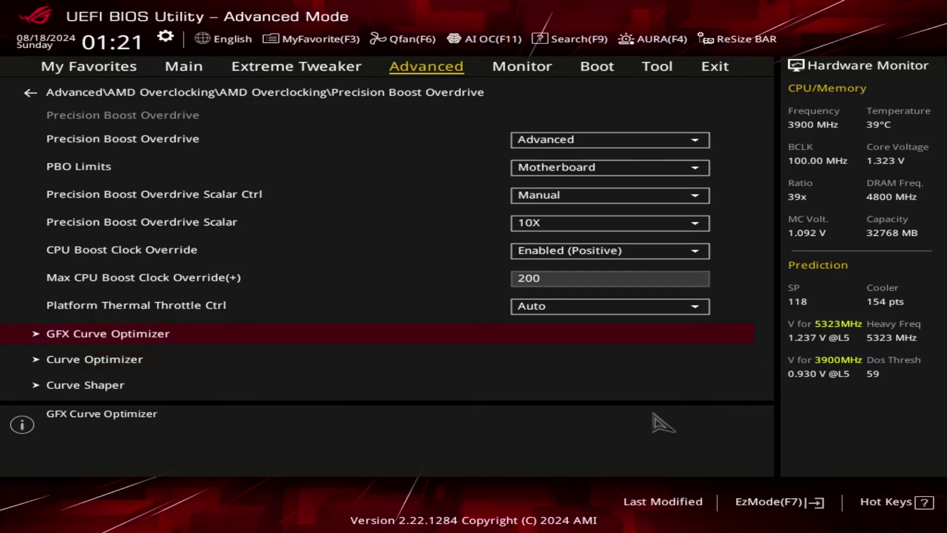
Step: Enable SoC/Uncore OC Mode from the AMD Overclocking menu
{"action": "key", "text": "Escape"}
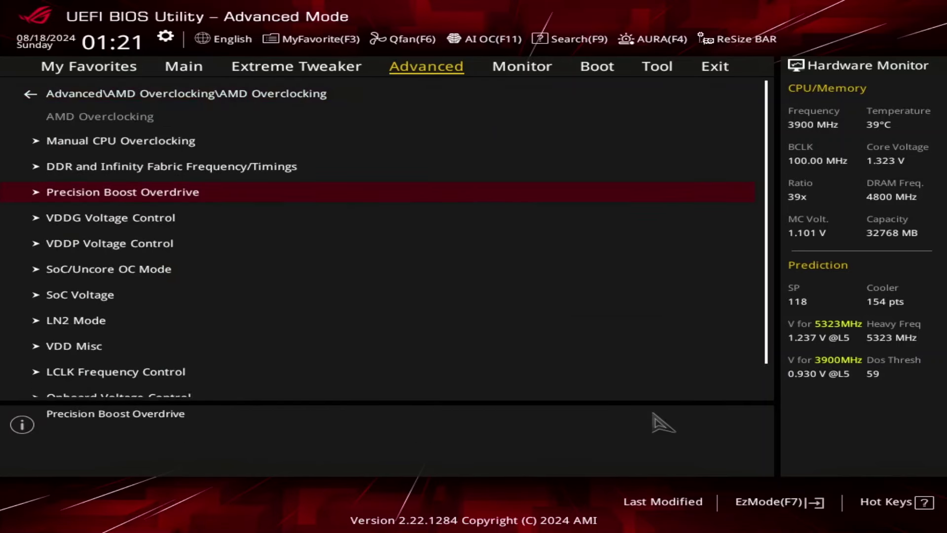
{"action": "key", "text": "Down"}
{"action": "key", "text": "Down"}
{"action": "key", "text": "Down"}
{"action": "key", "text": "Return"}
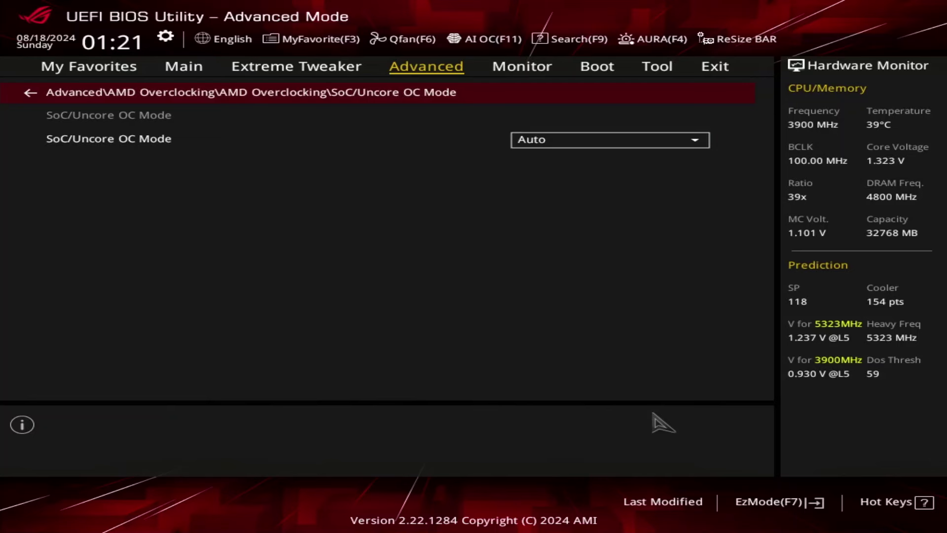
{"action": "key", "text": "Down"}
{"action": "key", "text": "Return"}
{"action": "key", "text": "Down"}
{"action": "key", "text": "Return"}
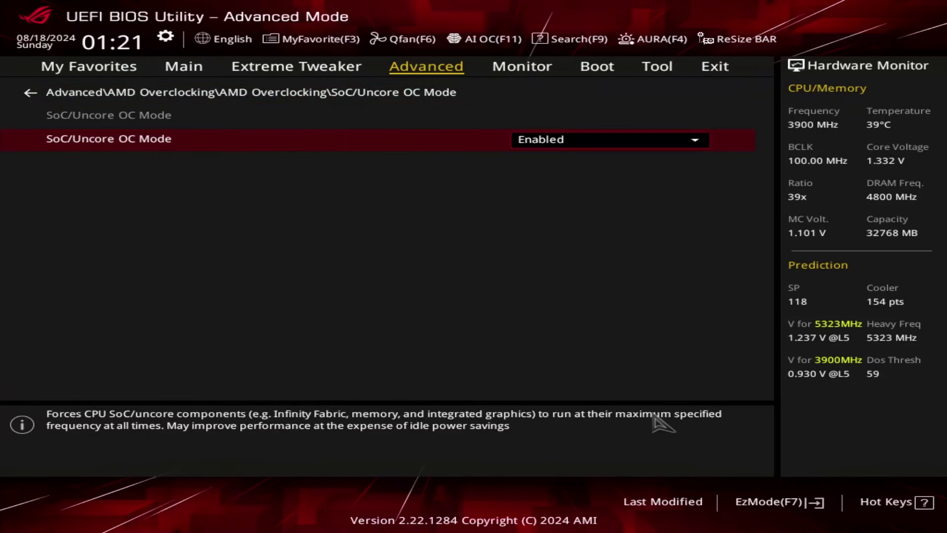
{"action": "key", "text": "Escape"}
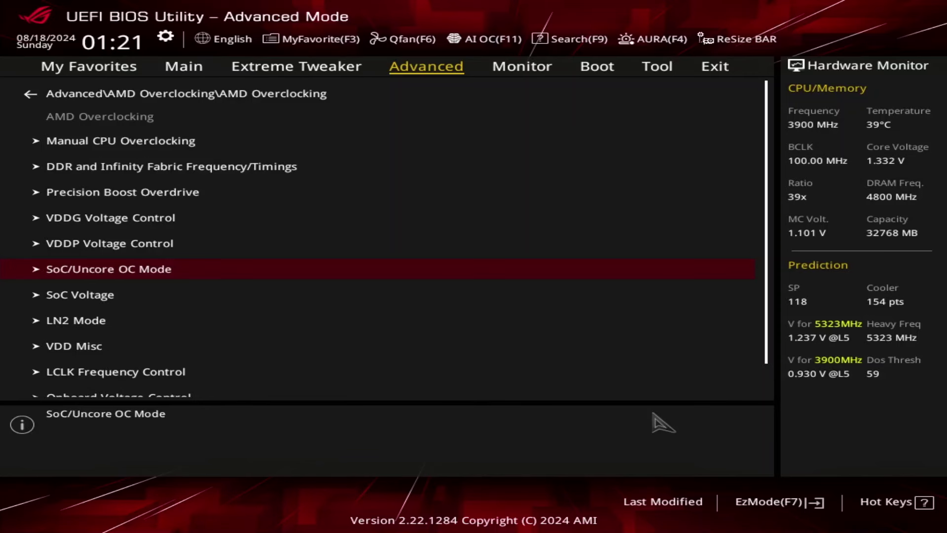
Step: Set SoC Voltage to 1300 mV and bring up Save Changes & Reset with F10
{"action": "key", "text": "Down"}
{"action": "key", "text": "Return"}
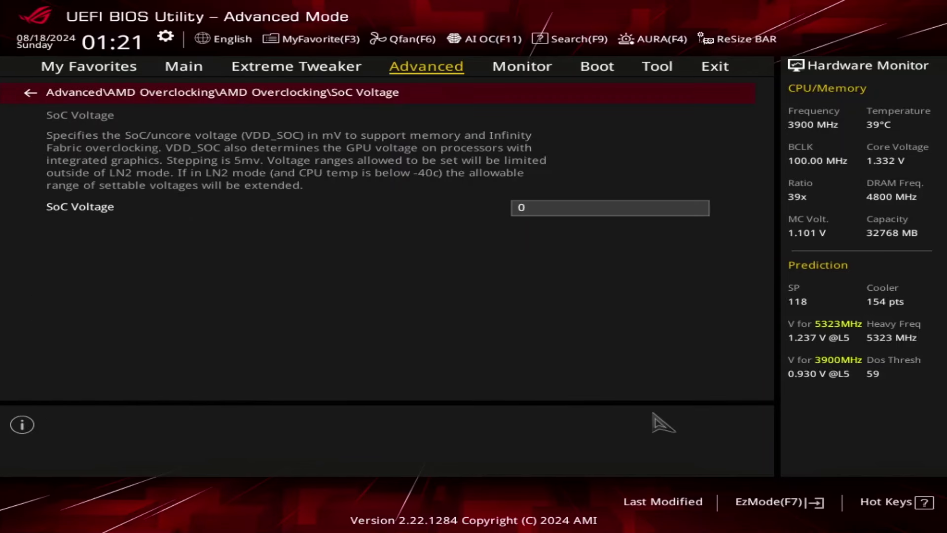
{"action": "key", "text": "Down"}
{"action": "type", "text": "1300"}
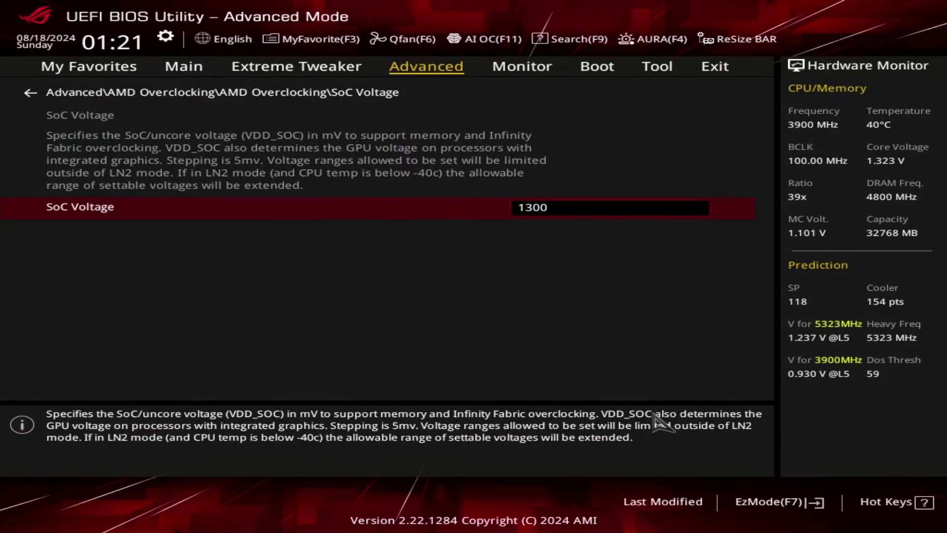
{"action": "key", "text": "Return"}
{"action": "key", "text": "Escape"}
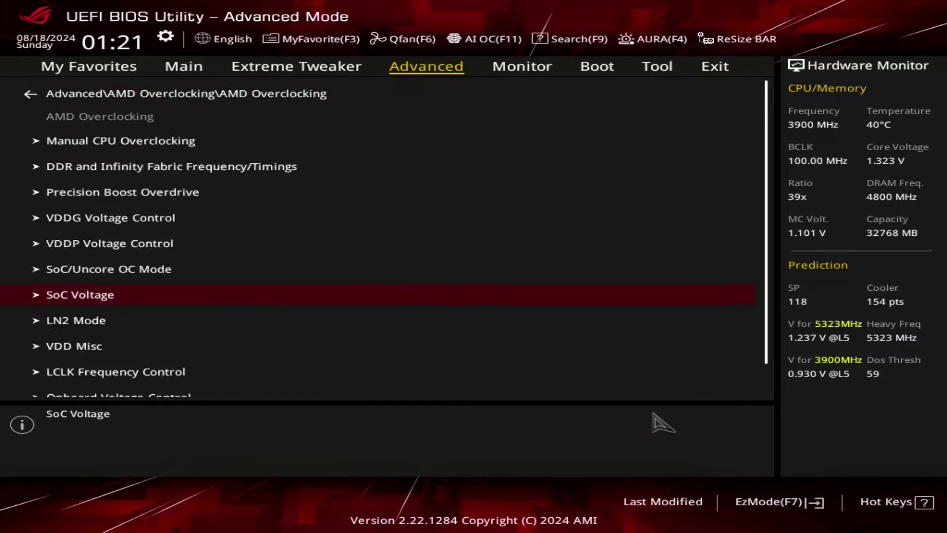
{"action": "key", "text": "F10"}
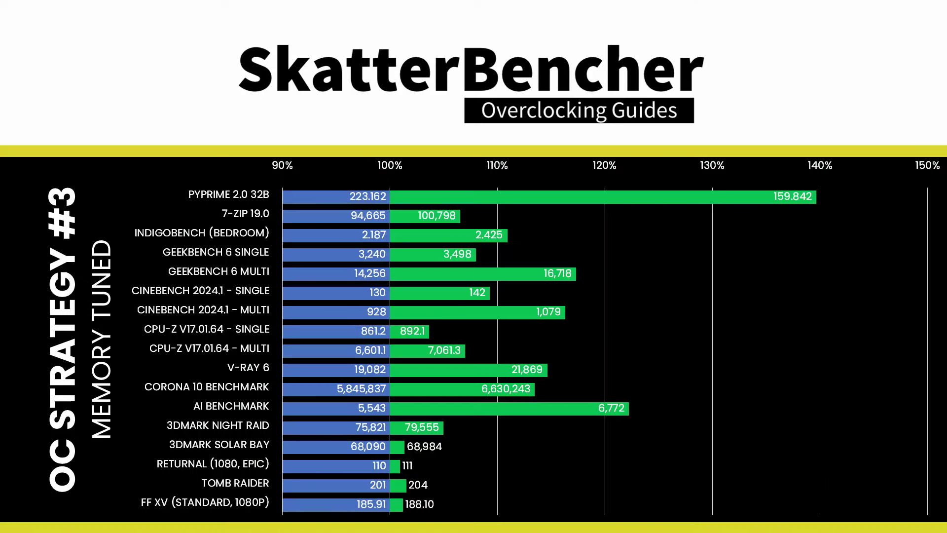
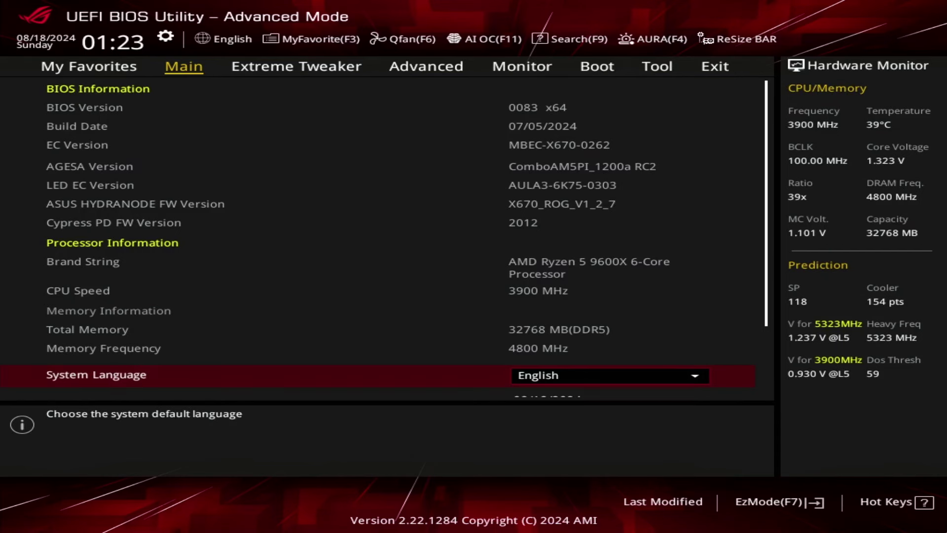
Step: In Extreme Tweaker, set Ai Overclock Tuner to the EXPO II memory profile
{"action": "key", "text": "Right"}
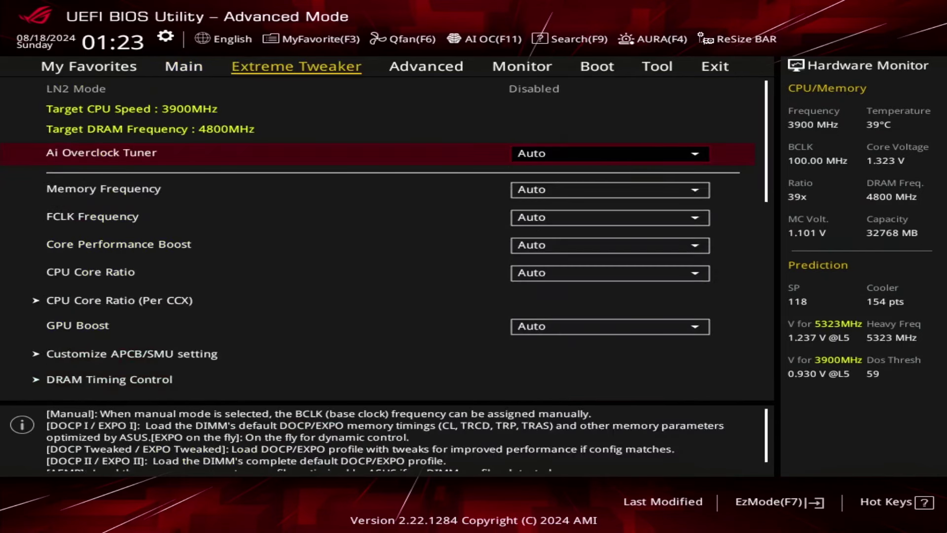
{"action": "key", "text": "Return"}
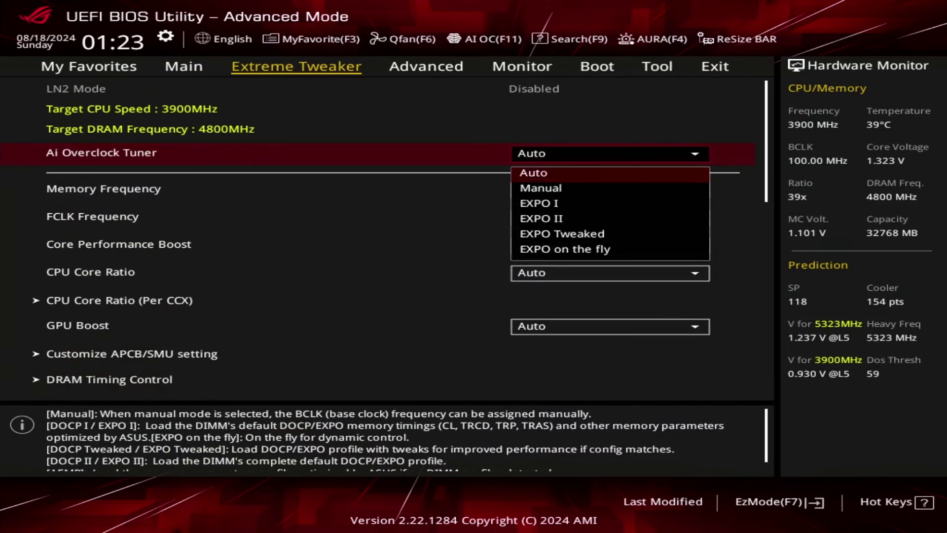
{"action": "key", "text": "Down"}
{"action": "key", "text": "Down"}
{"action": "key", "text": "Down"}
{"action": "key", "text": "Return"}
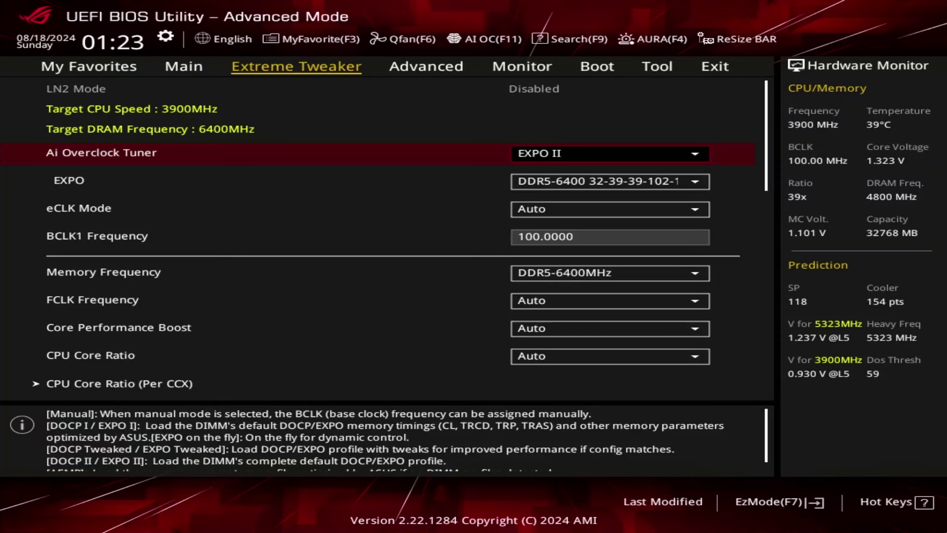
Step: Switch eCLK Mode to Asynchronous and set BCLK2 to 105.5 MHz
{"action": "key", "text": "Down"}
{"action": "key", "text": "Down"}
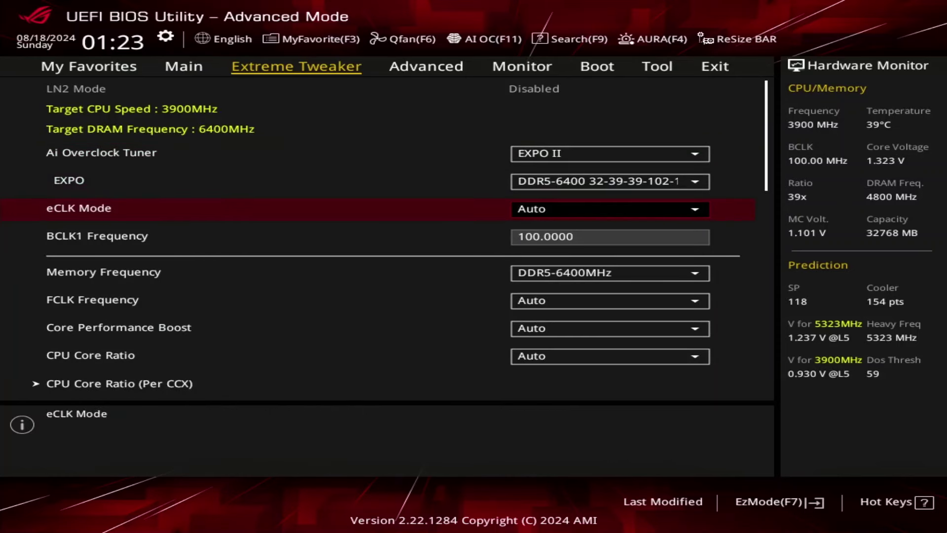
{"action": "key", "text": "Return"}
{"action": "key", "text": "Down"}
{"action": "key", "text": "Down"}
{"action": "key", "text": "Return"}
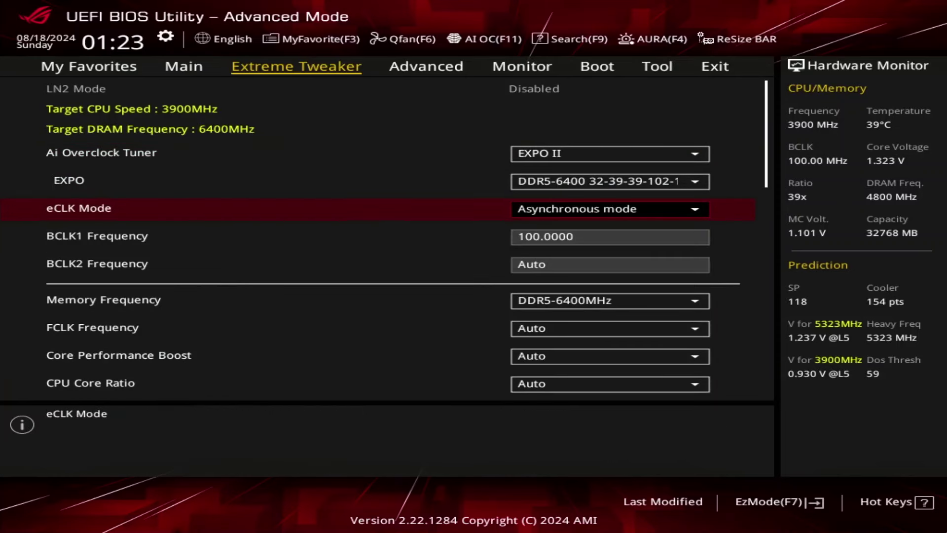
{"action": "key", "text": "Down"}
{"action": "key", "text": "Down"}
{"action": "type", "text": "105."}
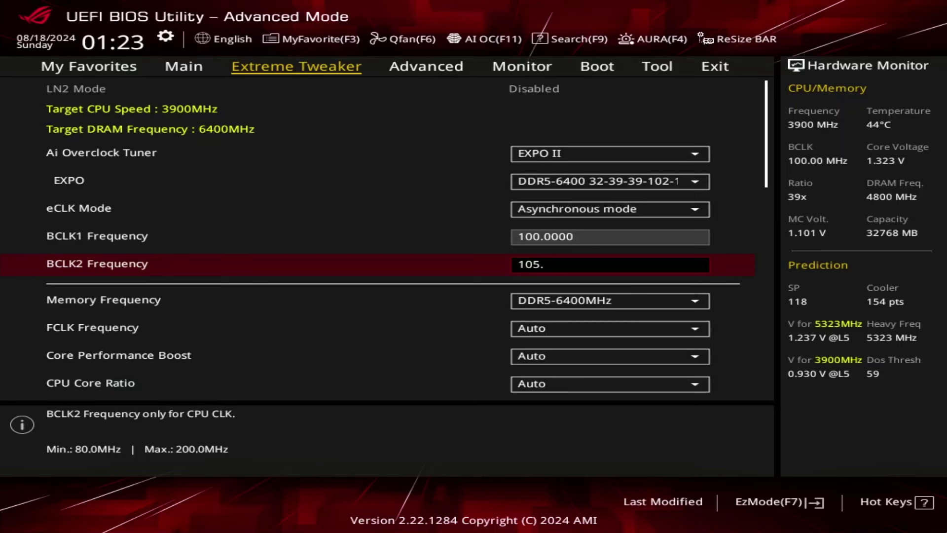
{"action": "type", "text": "5"}
{"action": "key", "text": "Down"}
Step: Set Memory Frequency to DDR5-6200
{"action": "key", "text": "Return"}
{"action": "key", "text": "Up"}
{"action": "key", "text": "Return"}
{"action": "key", "text": "Down"}
{"action": "key", "text": "Down"}
{"action": "key", "text": "Down"}
{"action": "key", "text": "Down"}
{"action": "key", "text": "Down"}
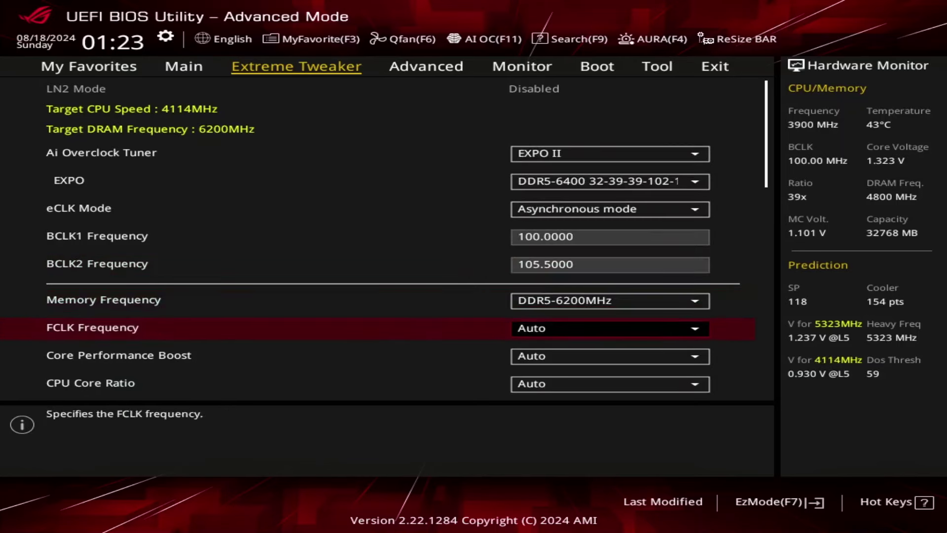
Step: In DRAM Timing Control, load the Hynix 6400MHz 1.4V 2x16GB SR memory preset
{"action": "key", "text": "Down"}
{"action": "key", "text": "Down"}
{"action": "key", "text": "Return"}
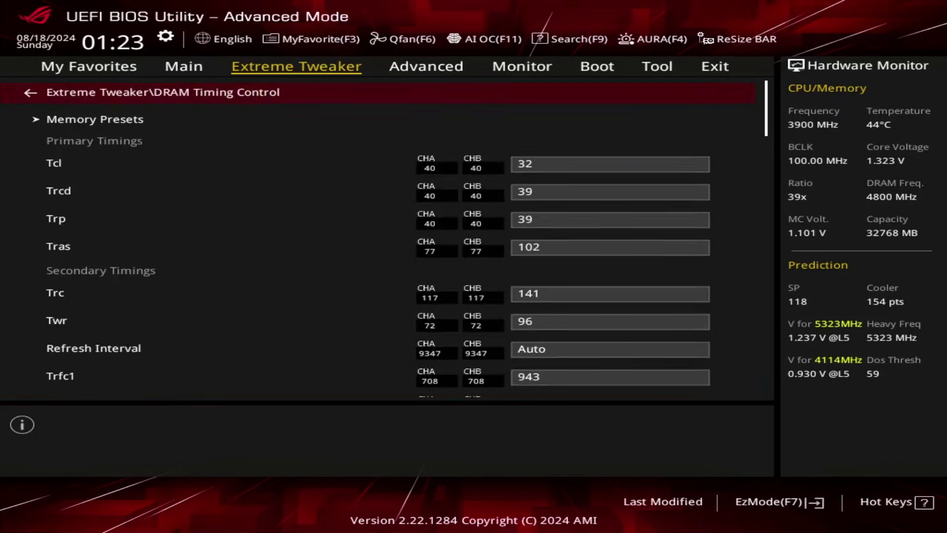
{"action": "key", "text": "Return"}
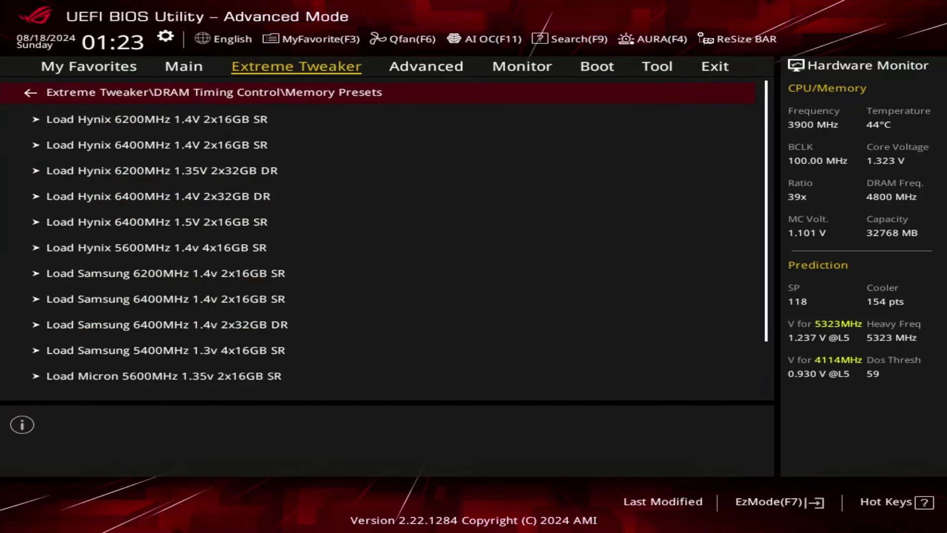
{"action": "key", "text": "Down"}
{"action": "key", "text": "Down"}
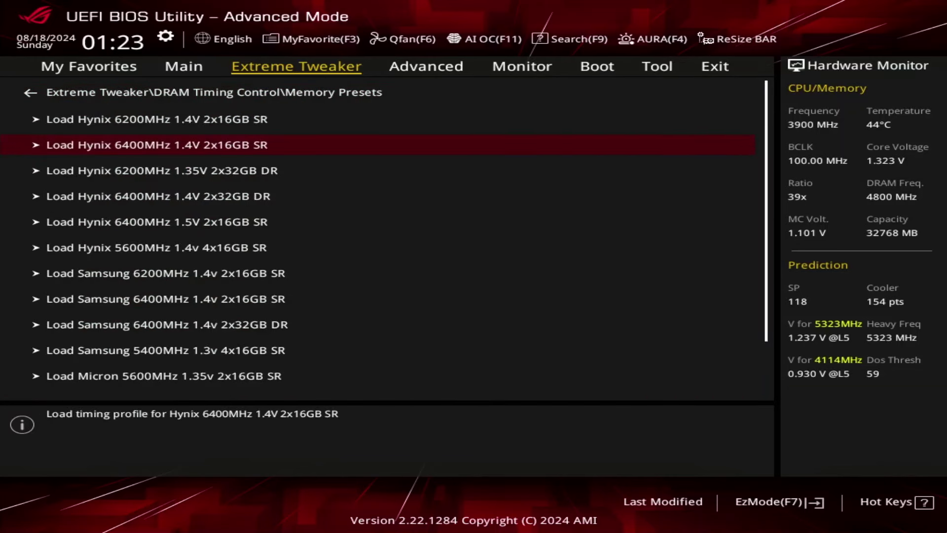
{"action": "key", "text": "Return"}
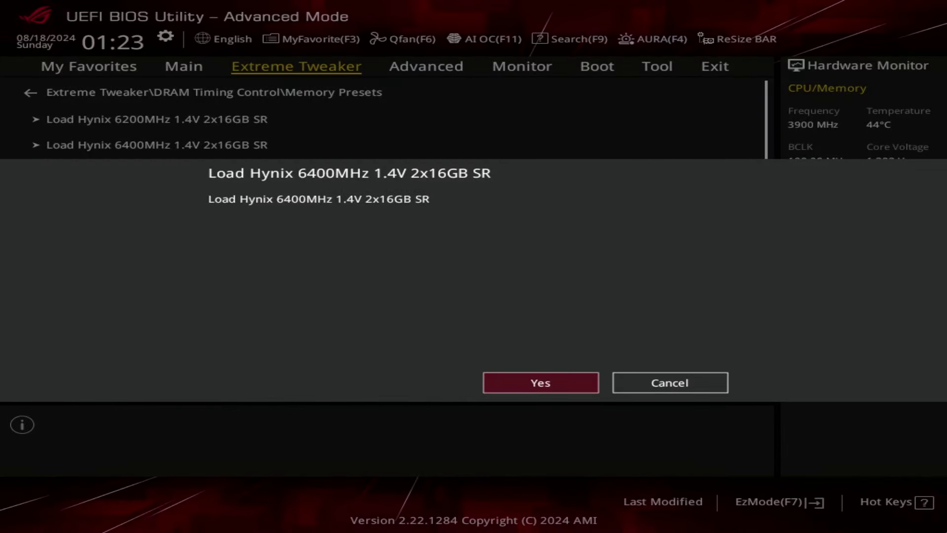
{"action": "key", "text": "Return"}
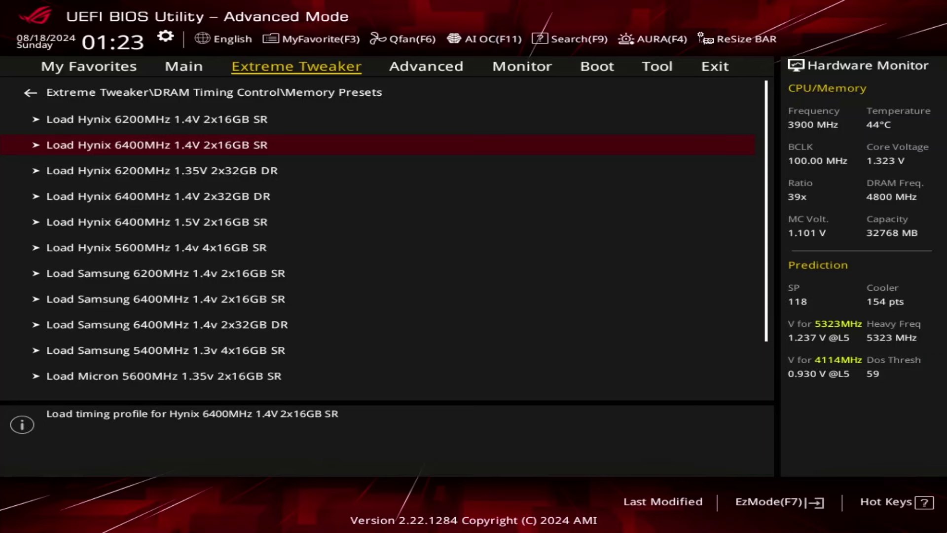
{"action": "key", "text": "Up"}
{"action": "key", "text": "Up"}
{"action": "key", "text": "Return"}
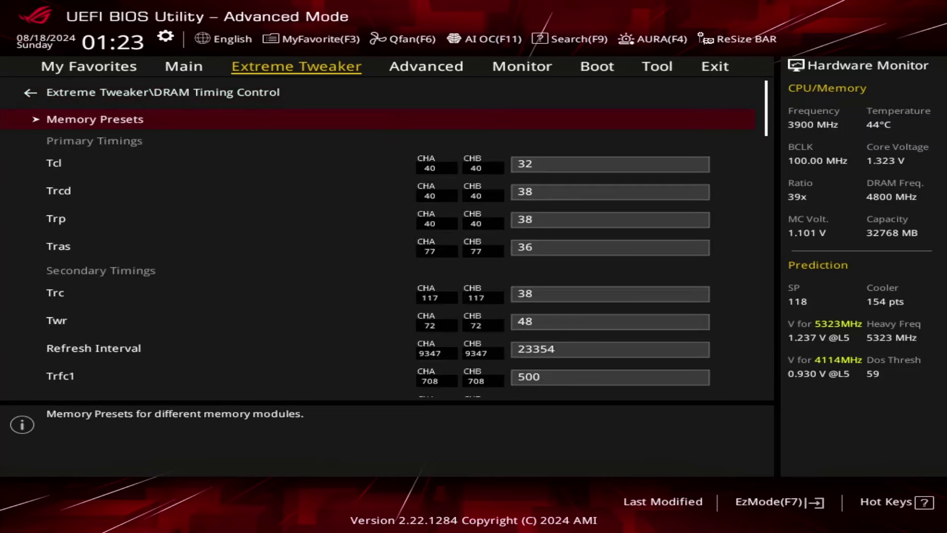
Step: Set Trcd to 39, Trp to 39 and Tras to 38
{"action": "key", "text": "Down"}
{"action": "key", "text": "Down"}
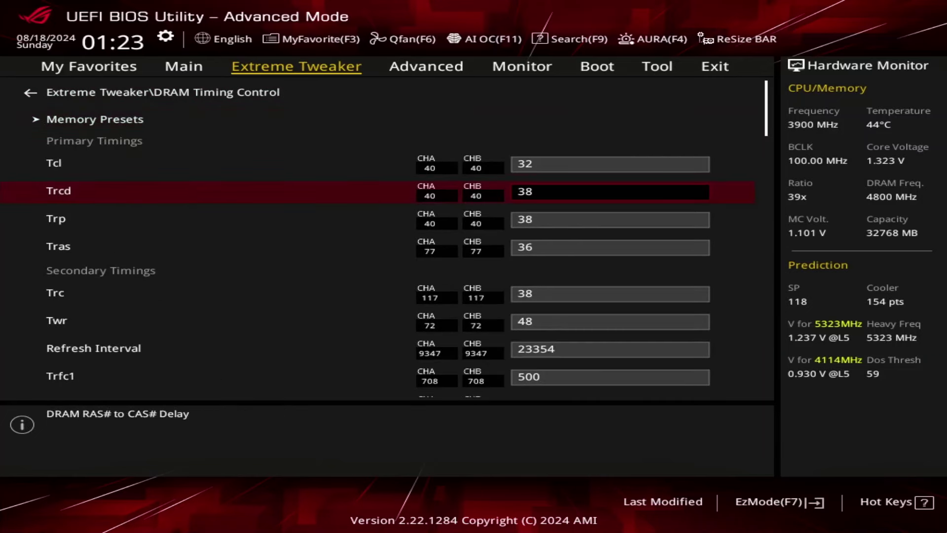
{"action": "type", "text": "39"}
{"action": "key", "text": "Down"}
{"action": "type", "text": "39"}
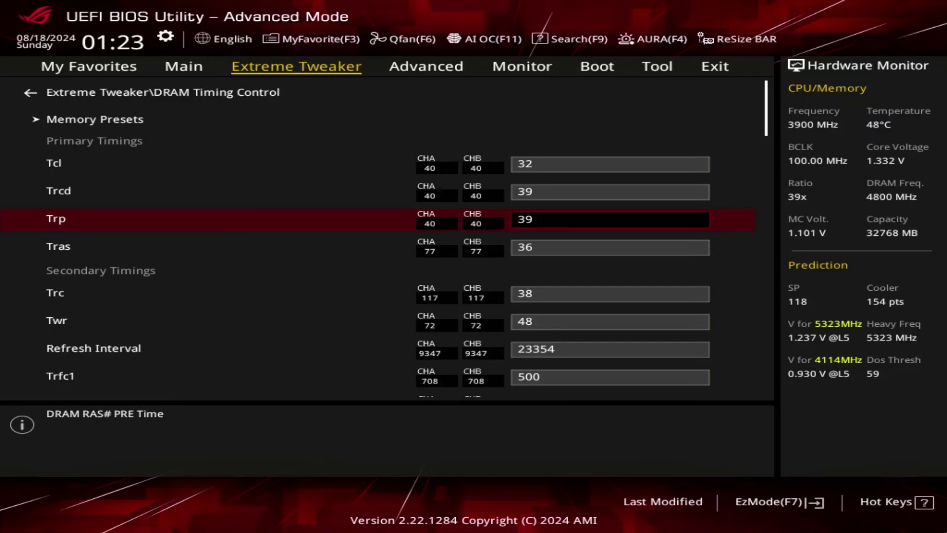
{"action": "key", "text": "Down"}
{"action": "type", "text": "38"}
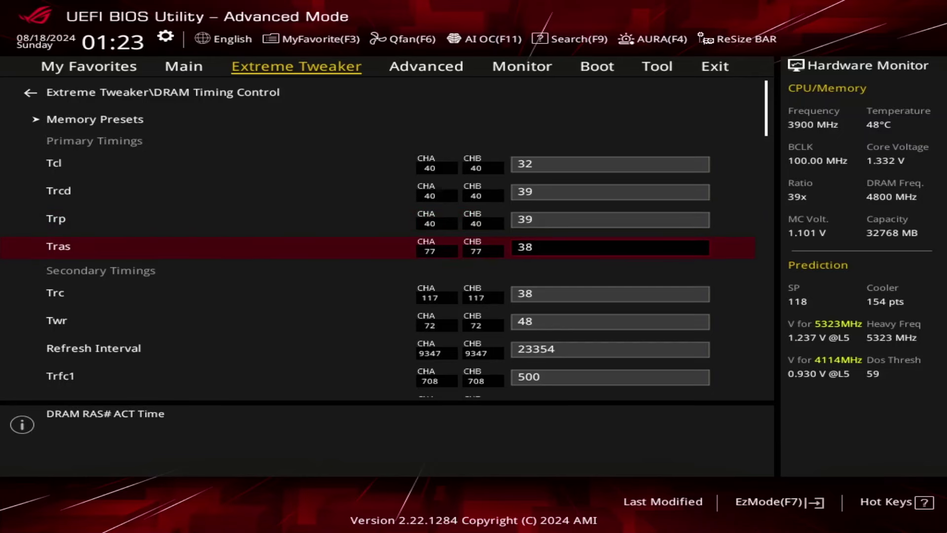
{"action": "key", "text": "Up"}
{"action": "key", "text": "Up"}
{"action": "key", "text": "Up"}
{"action": "key", "text": "Up"}
{"action": "key", "text": "Up"}
{"action": "key", "text": "Return"}
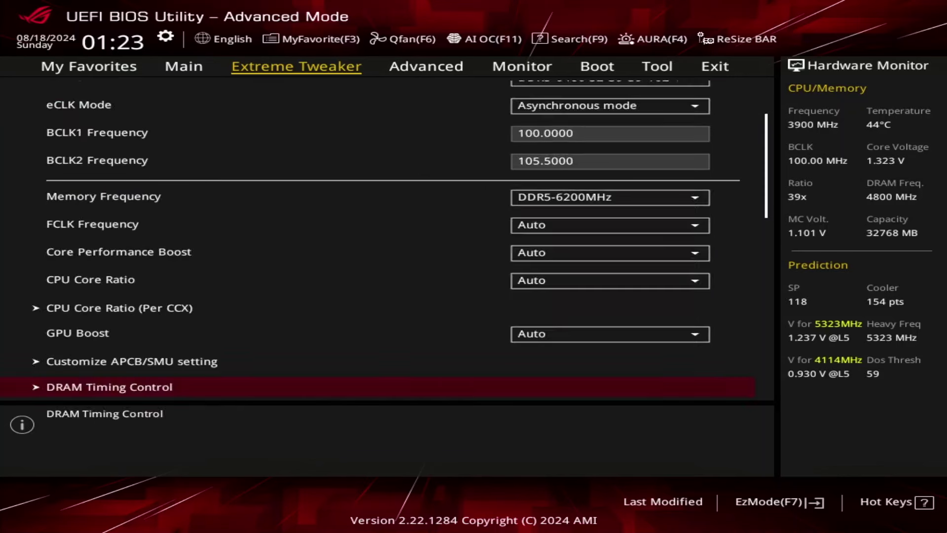
Step: Enter AMD Overclocking's DDR and Infinity Fabric settings, accepting the warning
{"action": "key", "text": "Right"}
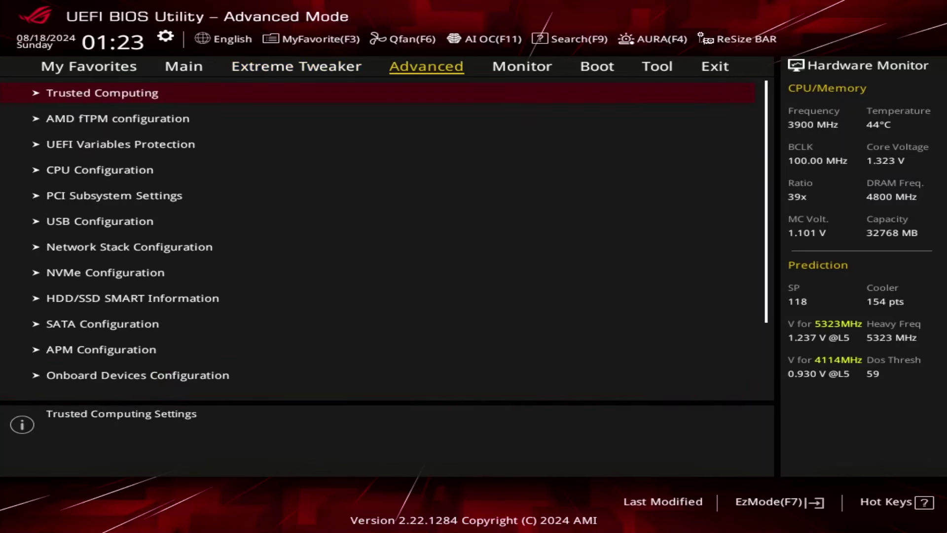
{"action": "key", "text": "Down"}
{"action": "key", "text": "Down"}
{"action": "key", "text": "Down"}
{"action": "key", "text": "Down"}
{"action": "key", "text": "Down"}
{"action": "key", "text": "Down"}
{"action": "key", "text": "Down"}
{"action": "key", "text": "Down"}
{"action": "key", "text": "Down"}
{"action": "key", "text": "Down"}
{"action": "key", "text": "Down"}
{"action": "key", "text": "Down"}
{"action": "key", "text": "Down"}
{"action": "key", "text": "Down"}
{"action": "key", "text": "Down"}
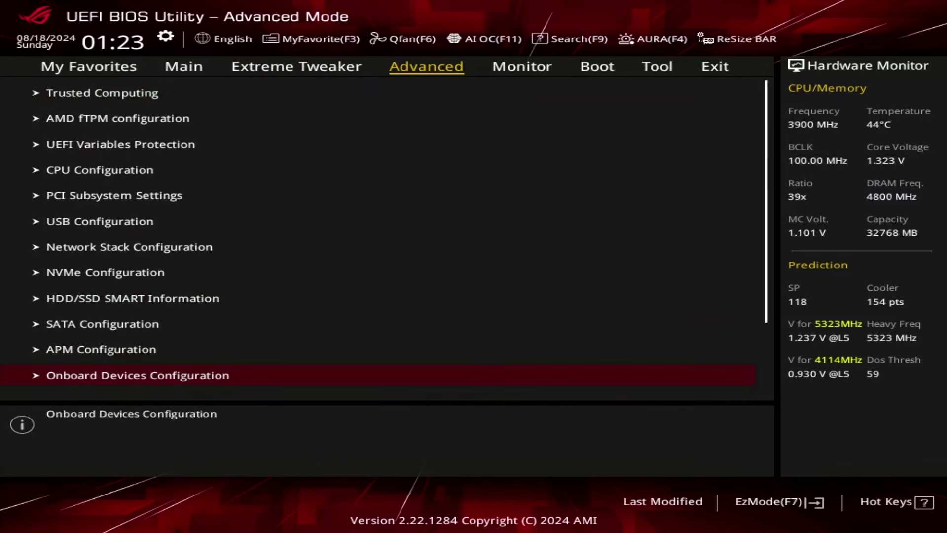
{"action": "key", "text": "Return"}
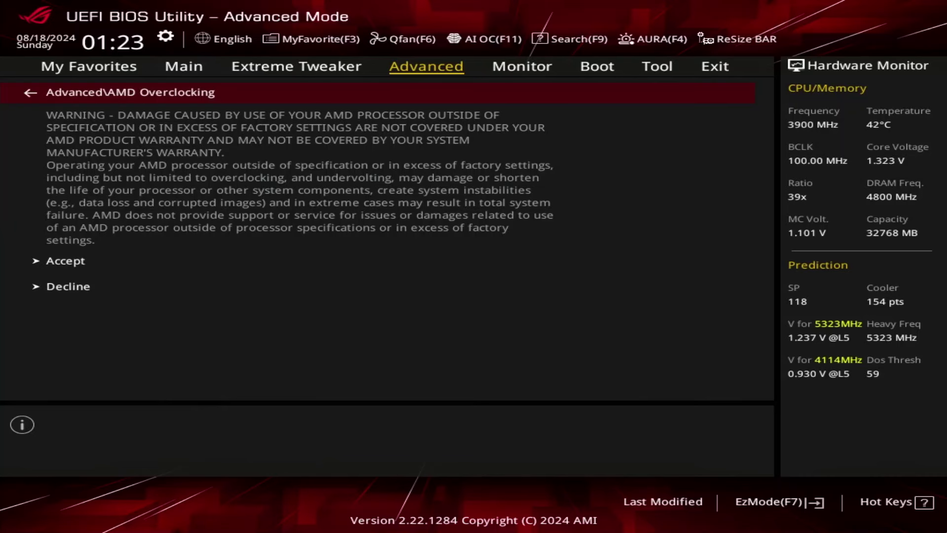
{"action": "key", "text": "Return"}
{"action": "key", "text": "Down"}
{"action": "key", "text": "Down"}
{"action": "key", "text": "Return"}
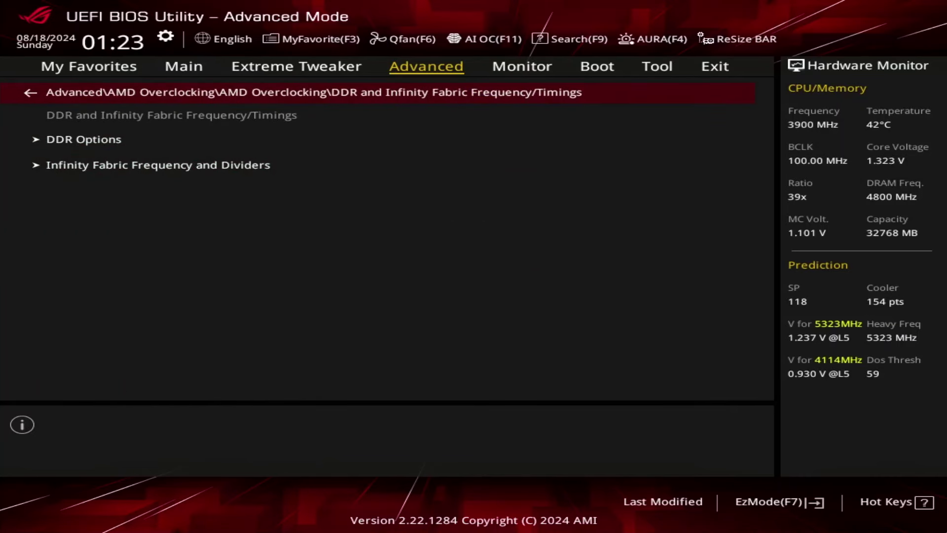
Step: Set the Infinity Fabric frequency to 2200 MHz
{"action": "key", "text": "Down"}
{"action": "key", "text": "Down"}
{"action": "key", "text": "Return"}
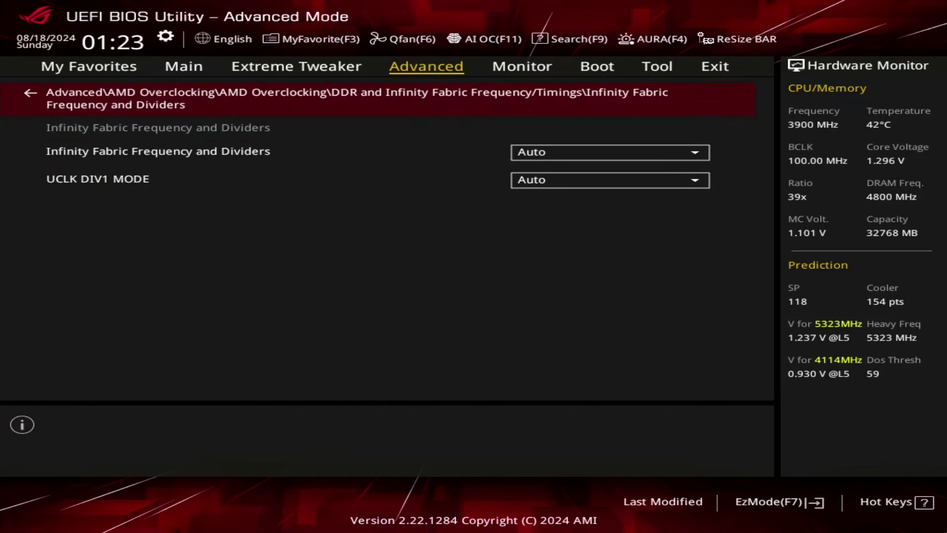
{"action": "key", "text": "Return"}
{"action": "key", "text": "Down"}
{"action": "key", "text": "Down"}
{"action": "key", "text": "Down"}
{"action": "key", "text": "Down"}
{"action": "key", "text": "Down"}
{"action": "key", "text": "Down"}
{"action": "key", "text": "Down"}
{"action": "key", "text": "Down"}
{"action": "key", "text": "Down"}
{"action": "key", "text": "Down"}
{"action": "key", "text": "Down"}
{"action": "key", "text": "Down"}
{"action": "key", "text": "Down"}
{"action": "key", "text": "Down"}
{"action": "key", "text": "Down"}
{"action": "key", "text": "Down"}
{"action": "key", "text": "Down"}
{"action": "key", "text": "Down"}
{"action": "key", "text": "Down"}
{"action": "key", "text": "Down"}
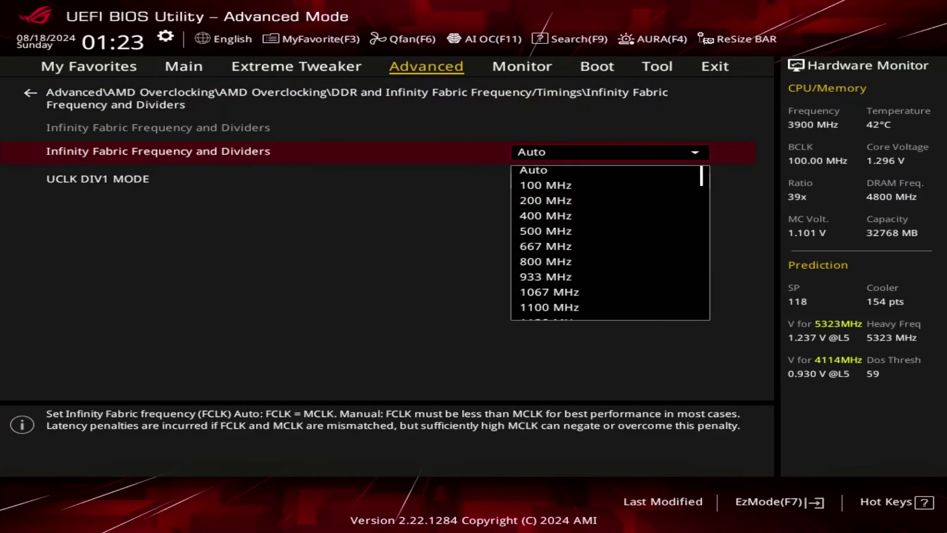
{"action": "key", "text": "Down"}
{"action": "key", "text": "Down"}
{"action": "key", "text": "Down"}
{"action": "key", "text": "Down"}
{"action": "key", "text": "Down"}
{"action": "key", "text": "Down"}
{"action": "key", "text": "Down"}
{"action": "key", "text": "Down"}
{"action": "key", "text": "Down"}
{"action": "key", "text": "Down"}
{"action": "key", "text": "Down"}
{"action": "key", "text": "Down"}
{"action": "key", "text": "Down"}
{"action": "key", "text": "Down"}
{"action": "key", "text": "Down"}
{"action": "key", "text": "Down"}
{"action": "key", "text": "Down"}
{"action": "key", "text": "Down"}
{"action": "key", "text": "Down"}
{"action": "key", "text": "Down"}
{"action": "key", "text": "Up"}
{"action": "key", "text": "Up"}
{"action": "key", "text": "Up"}
{"action": "key", "text": "Up"}
{"action": "key", "text": "Up"}
{"action": "key", "text": "Up"}
{"action": "key", "text": "Up"}
{"action": "key", "text": "Up"}
{"action": "key", "text": "Up"}
{"action": "key", "text": "Up"}
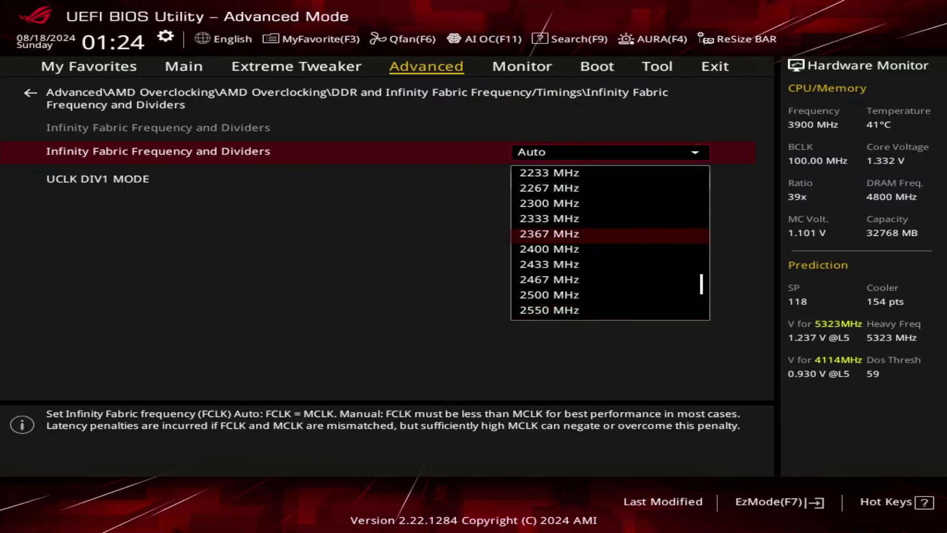
{"action": "key", "text": "Return"}
Step: Set UCLK DIV1 MODE to UCLK=MEMCLK and return to the AMD Overclocking list
{"action": "key", "text": "Down"}
{"action": "key", "text": "Return"}
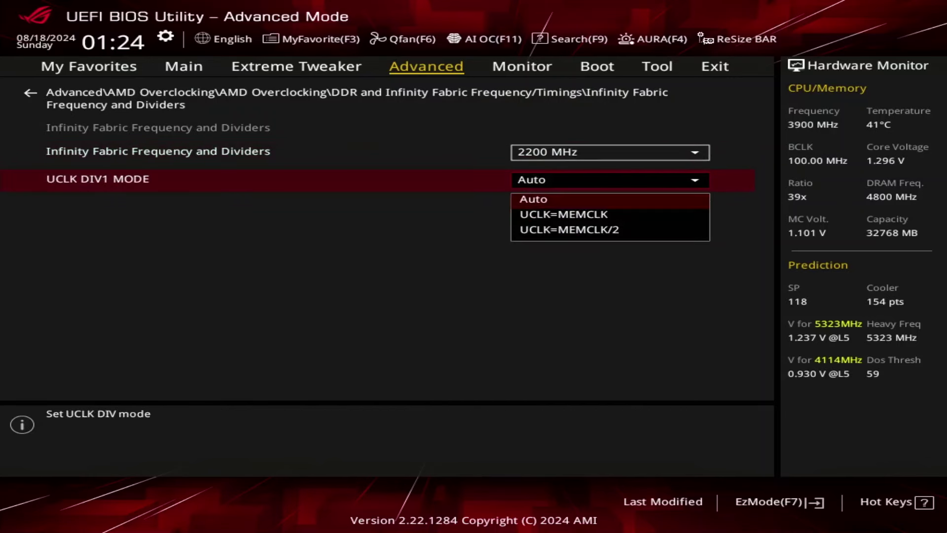
{"action": "key", "text": "Down"}
{"action": "key", "text": "Return"}
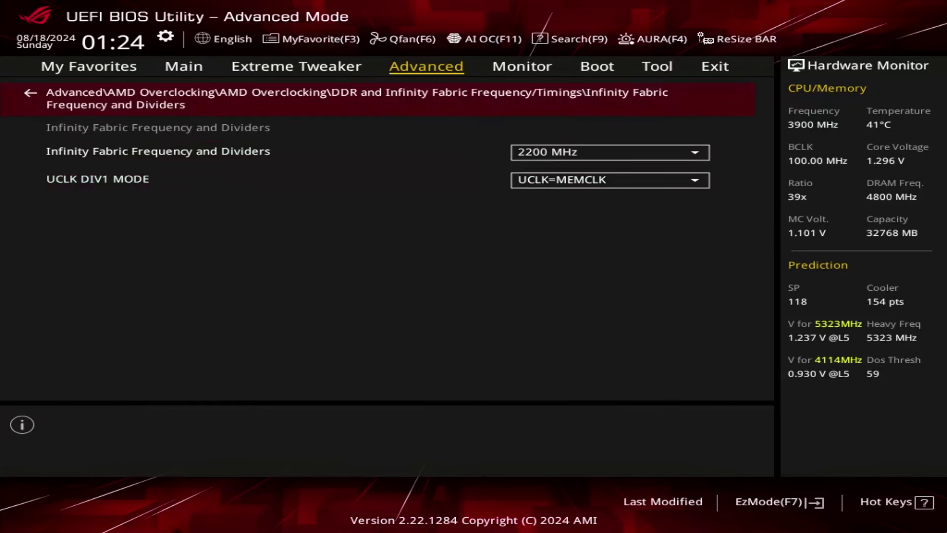
{"action": "key", "text": "Escape"}
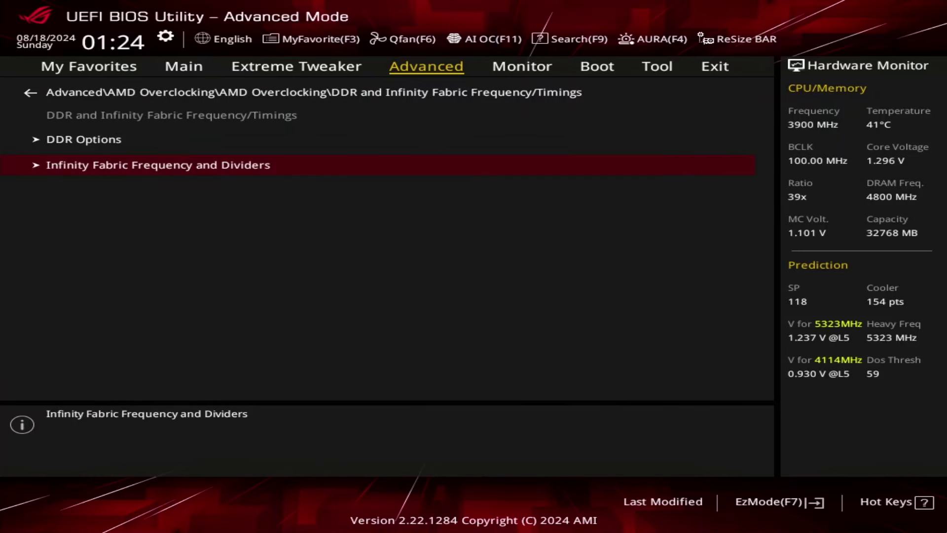
{"action": "key", "text": "Escape"}
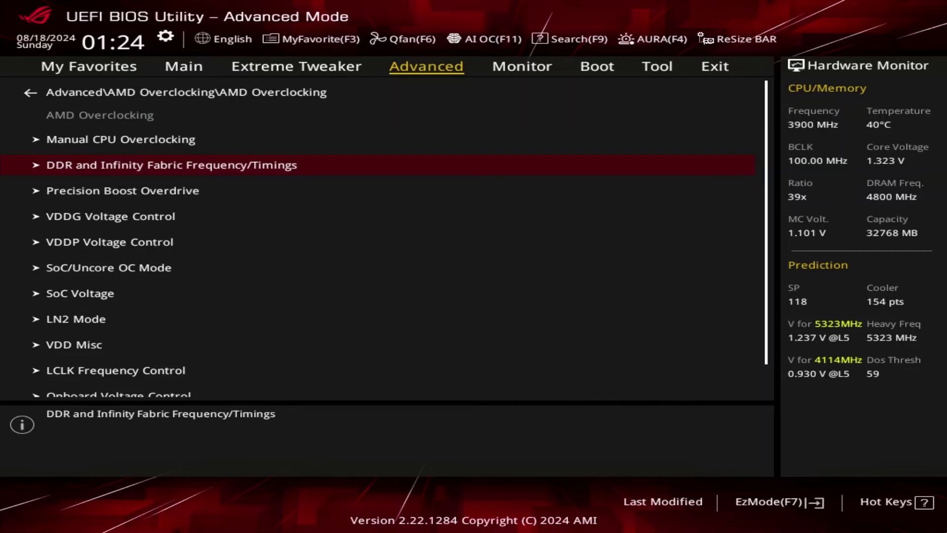
Step: Set Precision Boost Overdrive to Advanced with Motherboard PBO Limits
{"action": "key", "text": "Down"}
{"action": "key", "text": "Return"}
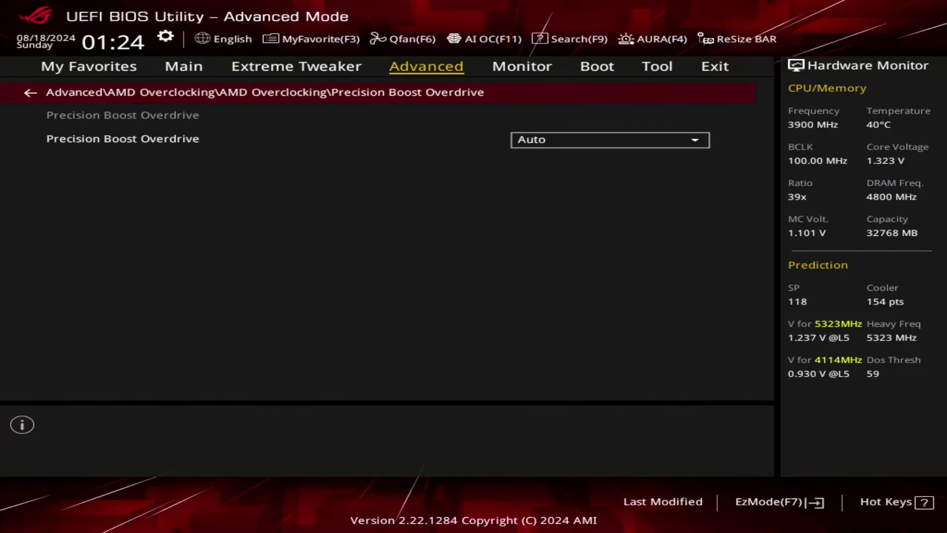
{"action": "key", "text": "Down"}
{"action": "key", "text": "Return"}
{"action": "key", "text": "Down"}
{"action": "key", "text": "Down"}
{"action": "key", "text": "Down"}
{"action": "key", "text": "Return"}
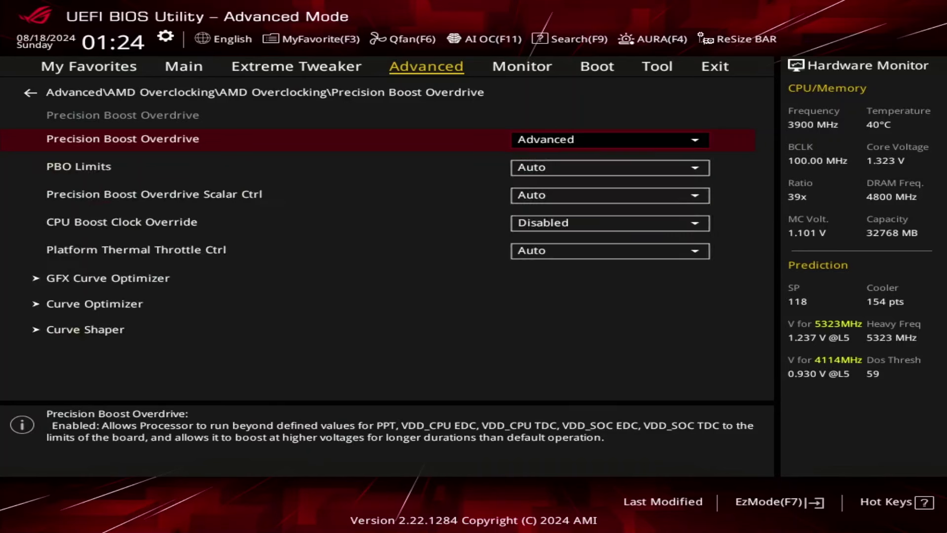
{"action": "key", "text": "Down"}
{"action": "key", "text": "Return"}
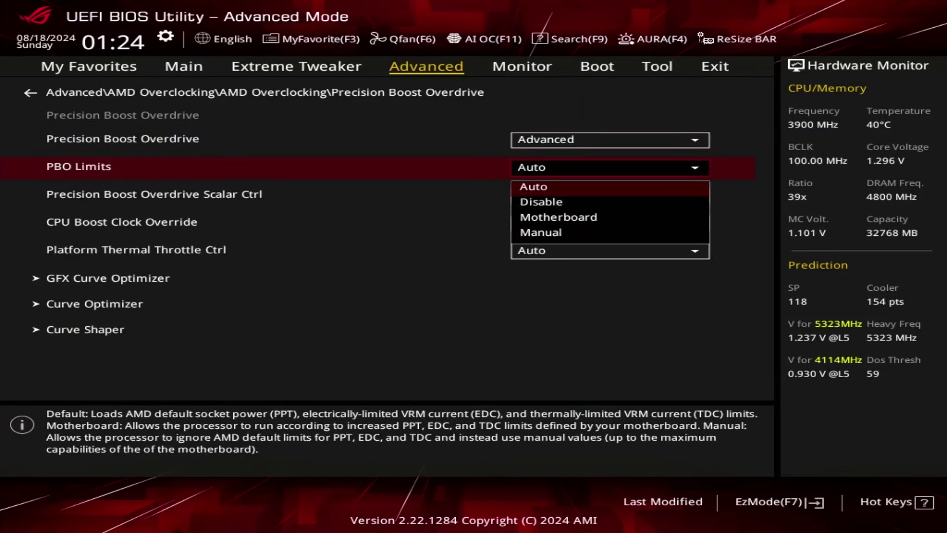
{"action": "key", "text": "Down"}
{"action": "key", "text": "Down"}
{"action": "key", "text": "Return"}
Step: Set PBO scalar control to Manual with a 10X scalar
{"action": "key", "text": "Down"}
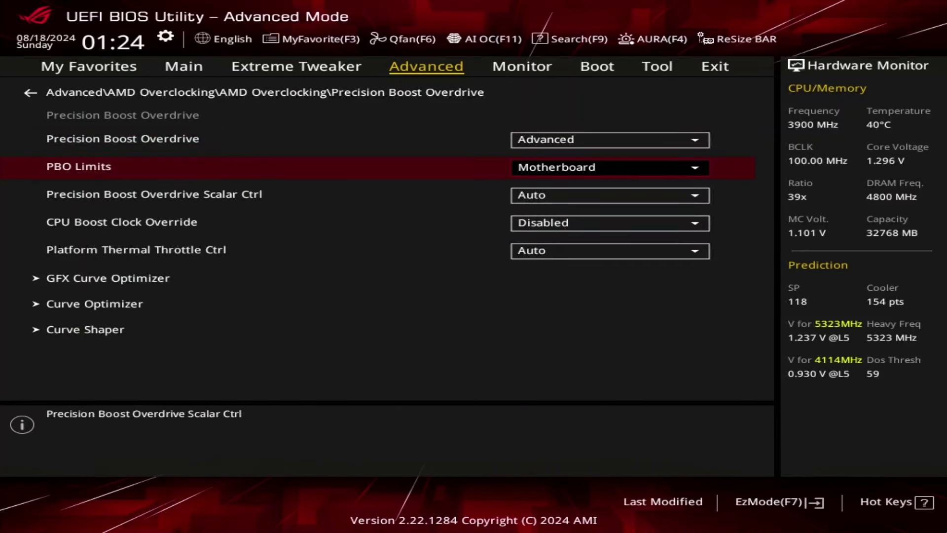
{"action": "key", "text": "Return"}
{"action": "key", "text": "Down"}
{"action": "key", "text": "Return"}
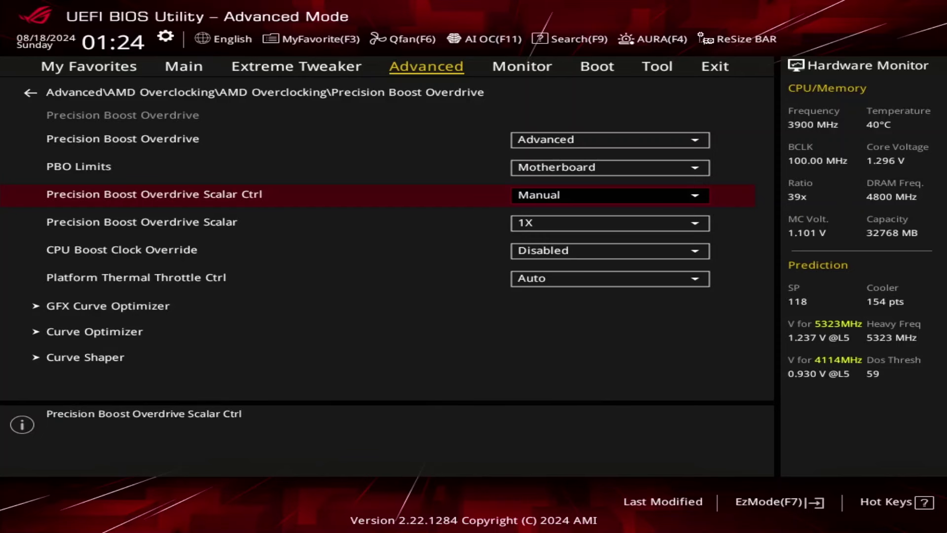
{"action": "key", "text": "Down"}
{"action": "key", "text": "Return"}
{"action": "key", "text": "Down"}
{"action": "key", "text": "Down"}
{"action": "key", "text": "Down"}
{"action": "key", "text": "Down"}
{"action": "key", "text": "Down"}
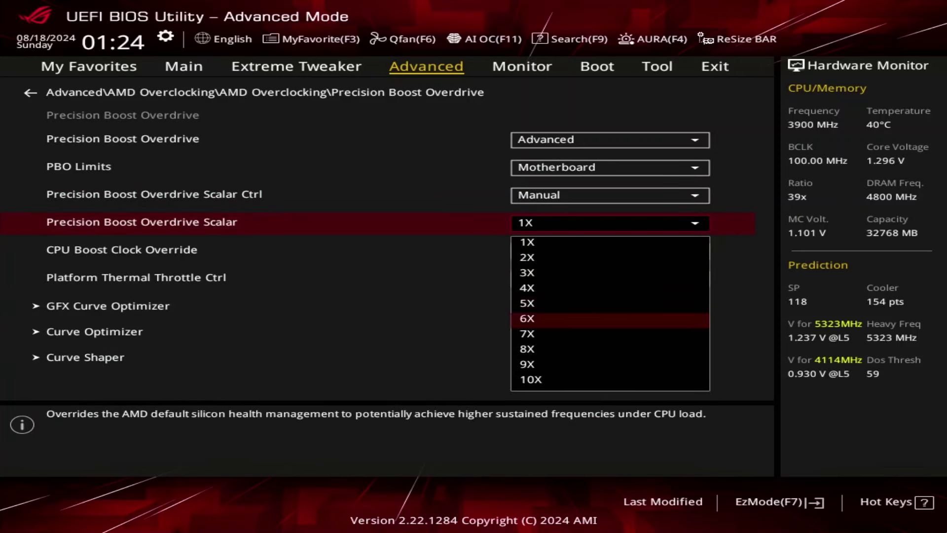
{"action": "key", "text": "Down"}
{"action": "key", "text": "Down"}
{"action": "key", "text": "Down"}
{"action": "key", "text": "Down"}
{"action": "key", "text": "Return"}
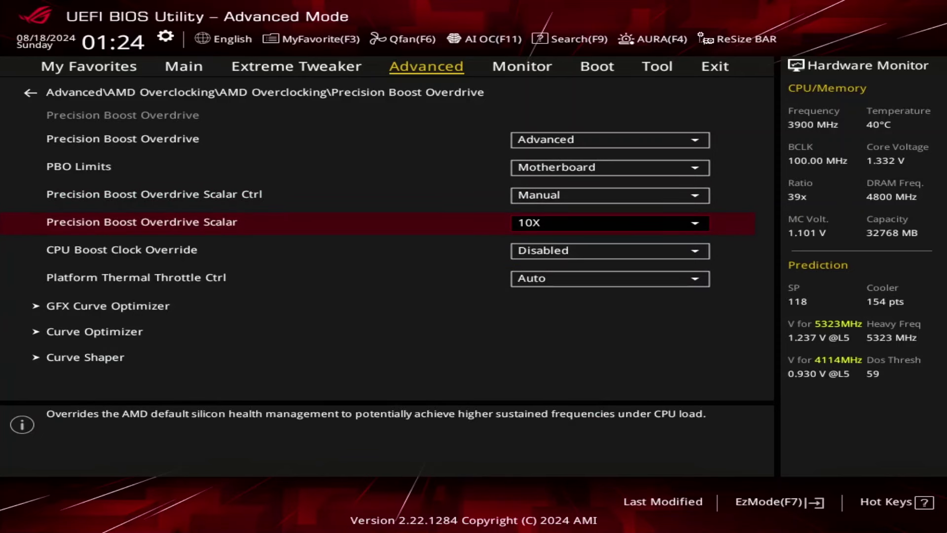
Step: Enable positive CPU Boost Clock Override at +200 MHz, then enter Curve Shaper
{"action": "key", "text": "Down"}
{"action": "key", "text": "Return"}
{"action": "key", "text": "Down"}
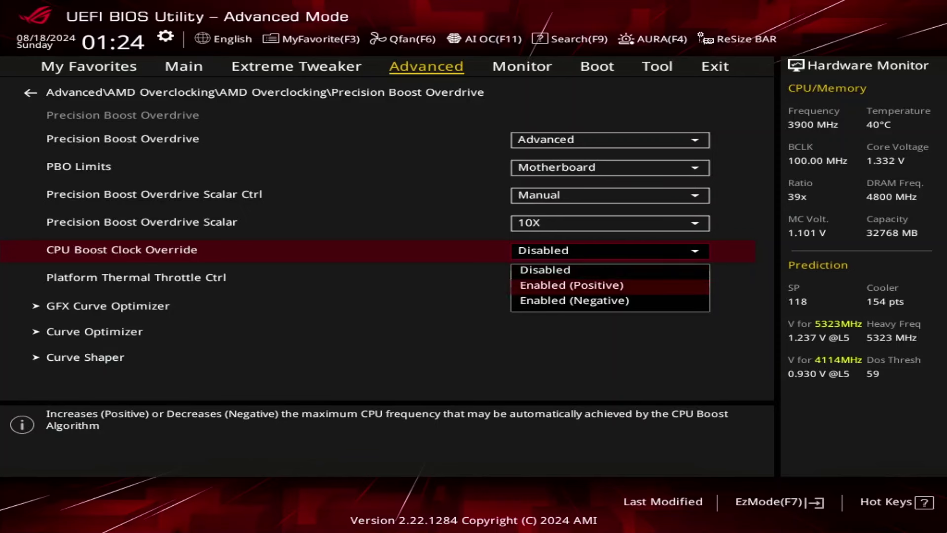
{"action": "key", "text": "Return"}
{"action": "key", "text": "Down"}
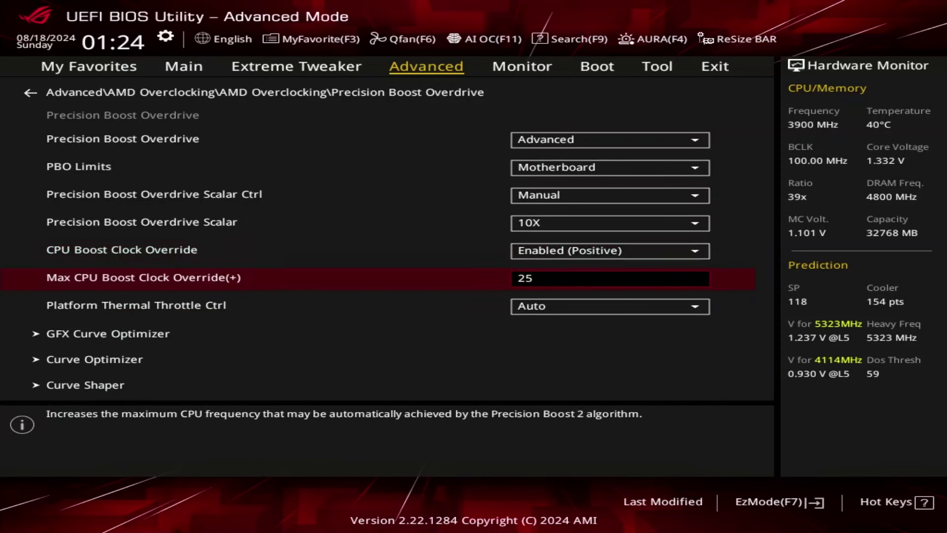
{"action": "key", "text": "plus"}
{"action": "key", "text": "plus"}
{"action": "key", "text": "plus"}
{"action": "key", "text": "plus"}
{"action": "key", "text": "plus"}
{"action": "key", "text": "plus"}
{"action": "key", "text": "plus"}
{"action": "key", "text": "Down"}
{"action": "key", "text": "Down"}
{"action": "key", "text": "Down"}
{"action": "key", "text": "Down"}
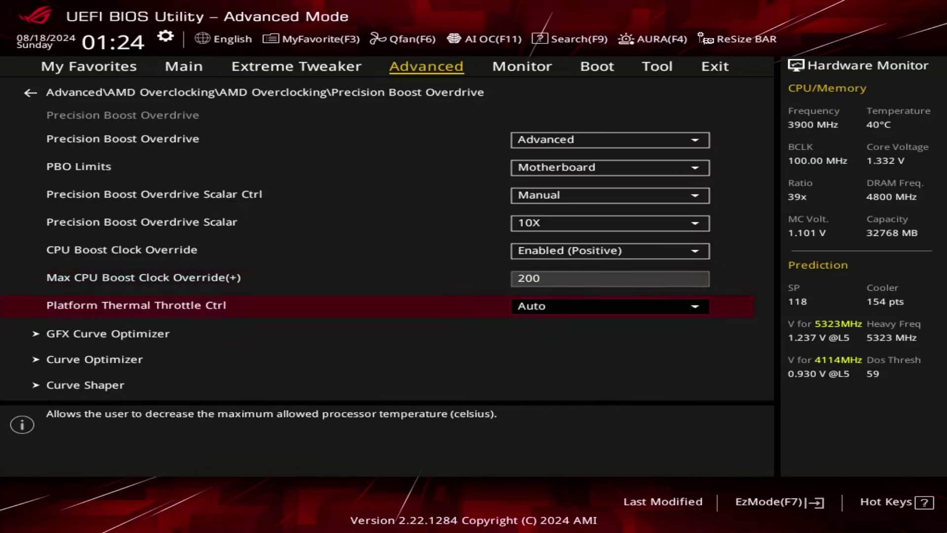
{"action": "key", "text": "Return"}
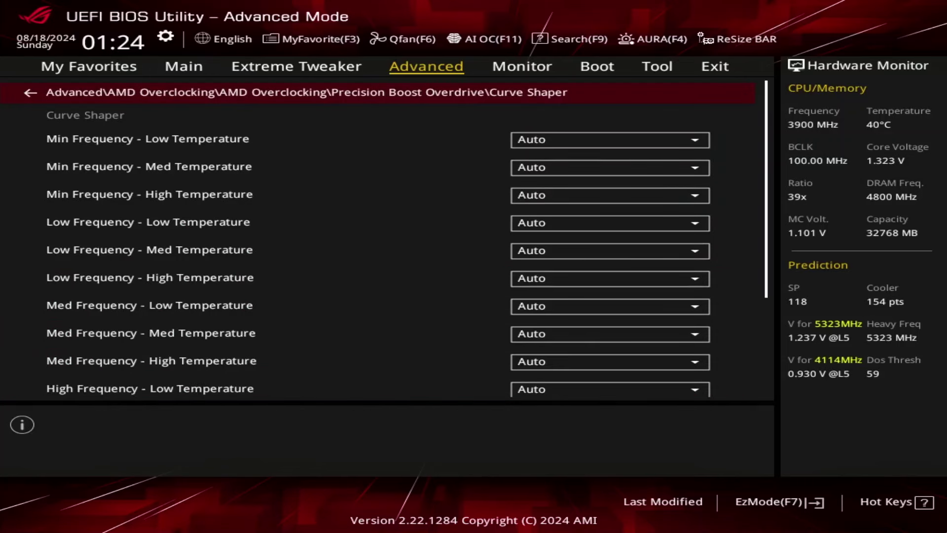
Step: Enable the Low, Med and High Temperature bands of Low Frequency at Negative 30
{"action": "key", "text": "Down"}
{"action": "key", "text": "Down"}
{"action": "key", "text": "Down"}
{"action": "key", "text": "Down"}
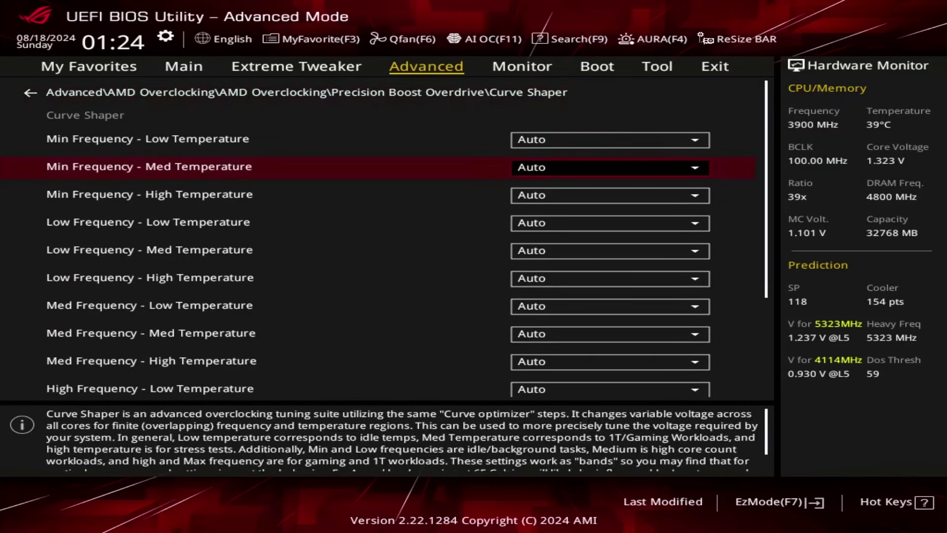
{"action": "key", "text": "Return"}
{"action": "key", "text": "Down"}
{"action": "key", "text": "Return"}
{"action": "key", "text": "Down"}
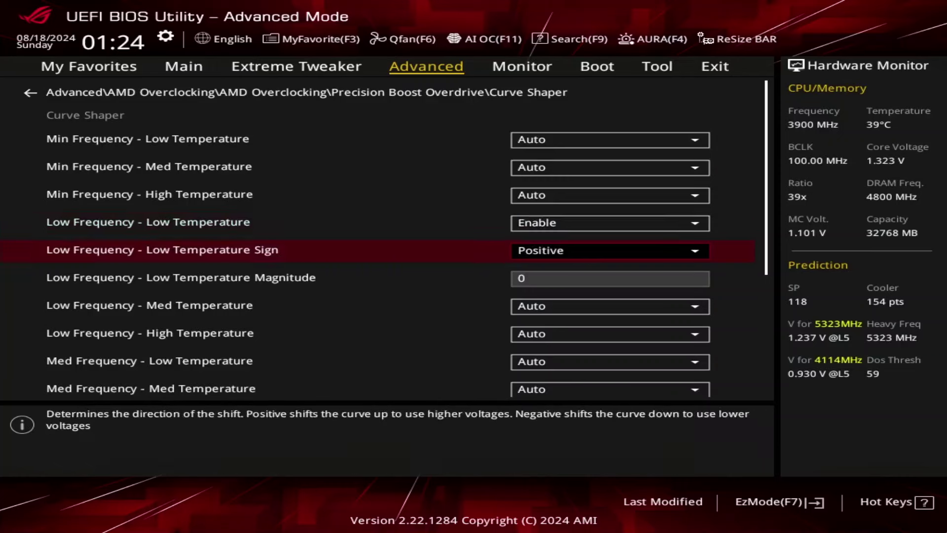
{"action": "key", "text": "Return"}
{"action": "key", "text": "Down"}
{"action": "key", "text": "Return"}
{"action": "key", "text": "Down"}
{"action": "type", "text": "30"}
{"action": "key", "text": "Down"}
{"action": "key", "text": "Return"}
{"action": "key", "text": "Down"}
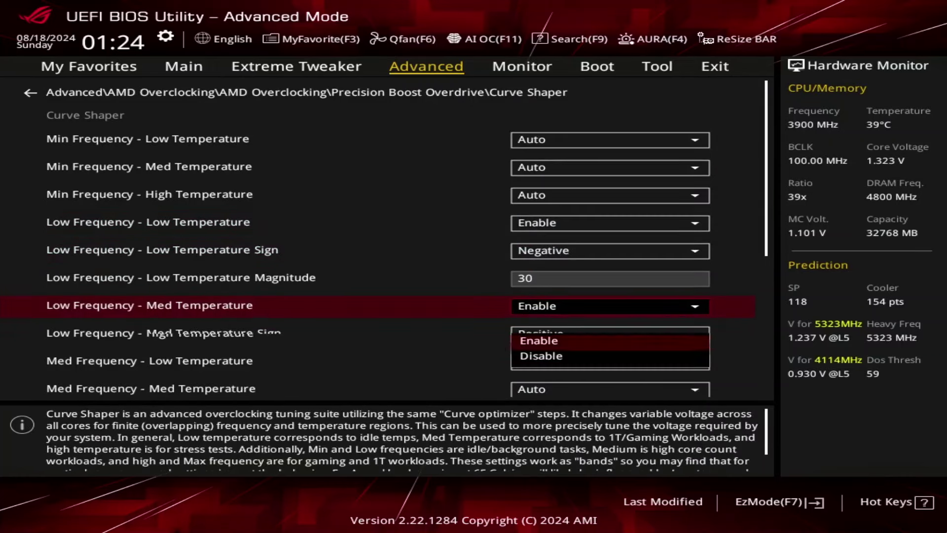
{"action": "key", "text": "Return"}
{"action": "key", "text": "Down"}
{"action": "key", "text": "Return"}
{"action": "key", "text": "Down"}
{"action": "key", "text": "Return"}
{"action": "key", "text": "Down"}
{"action": "type", "text": "30"}
{"action": "key", "text": "Down"}
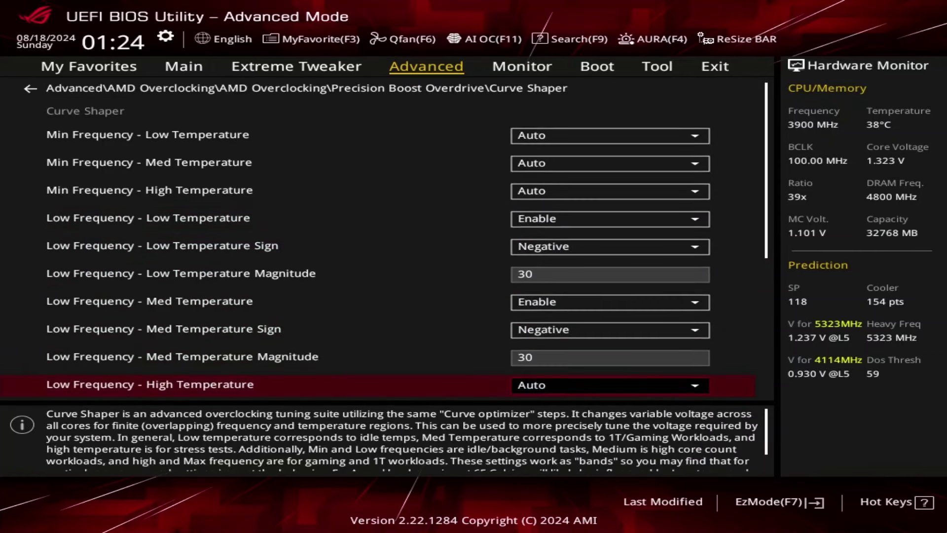
{"action": "key", "text": "Return"}
{"action": "key", "text": "Down"}
{"action": "key", "text": "Return"}
{"action": "key", "text": "Down"}
{"action": "key", "text": "Return"}
{"action": "key", "text": "Down"}
{"action": "key", "text": "Return"}
{"action": "key", "text": "Down"}
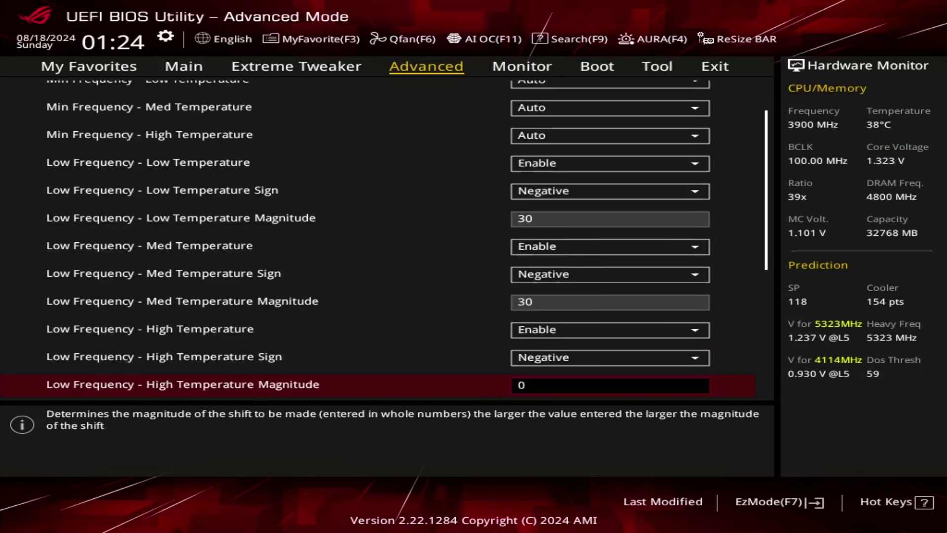
{"action": "type", "text": "30"}
Step: Enable the Low, Med and High Temperature bands of High Frequency at Positive 10
{"action": "key", "text": "Down"}
{"action": "key", "text": "Down"}
{"action": "key", "text": "Down"}
{"action": "key", "text": "Down"}
{"action": "key", "text": "Down"}
{"action": "key", "text": "Down"}
{"action": "key", "text": "Down"}
{"action": "key", "text": "Down"}
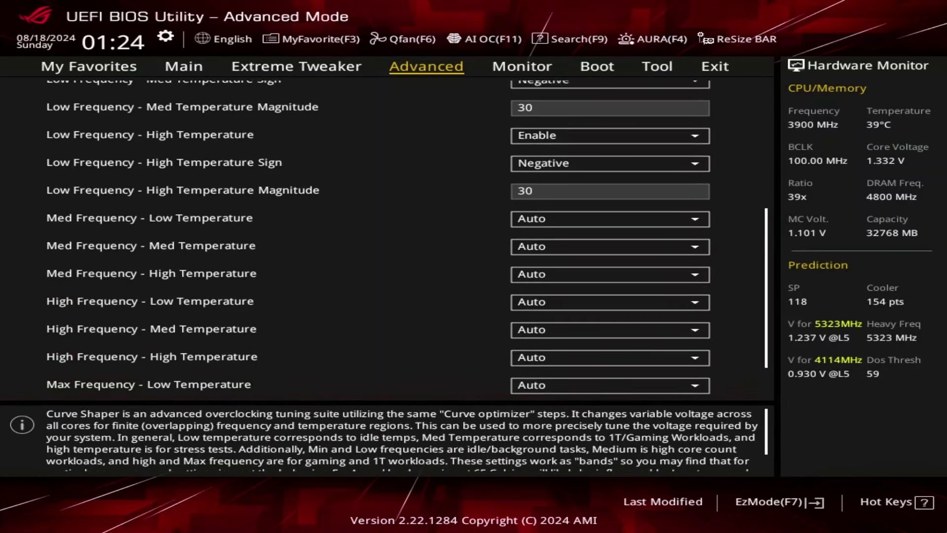
{"action": "key", "text": "Up"}
{"action": "key", "text": "Up"}
{"action": "key", "text": "Up"}
{"action": "key", "text": "Up"}
{"action": "key", "text": "Return"}
{"action": "key", "text": "Down"}
{"action": "key", "text": "Return"}
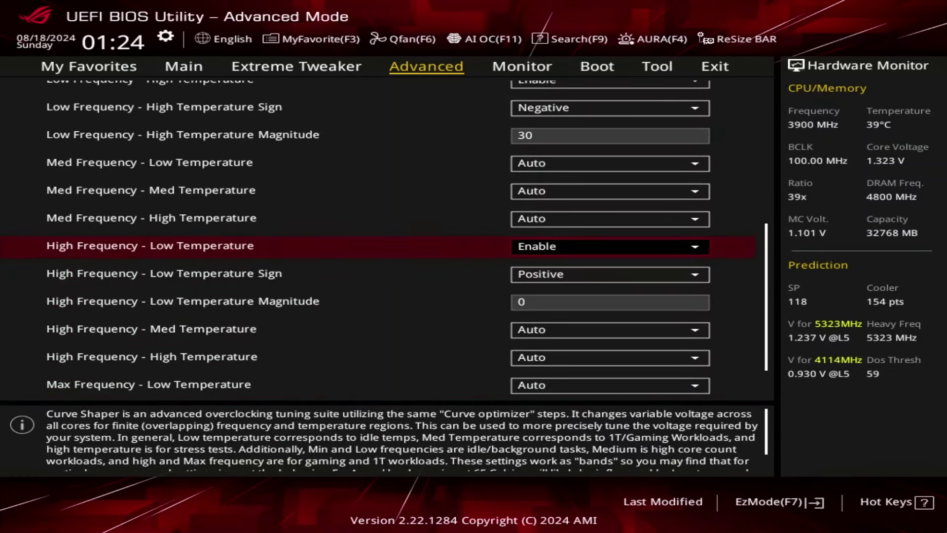
{"action": "key", "text": "Down"}
{"action": "key", "text": "Down"}
{"action": "type", "text": "10"}
{"action": "key", "text": "Down"}
{"action": "key", "text": "Return"}
{"action": "key", "text": "Down"}
{"action": "key", "text": "Return"}
{"action": "key", "text": "Down"}
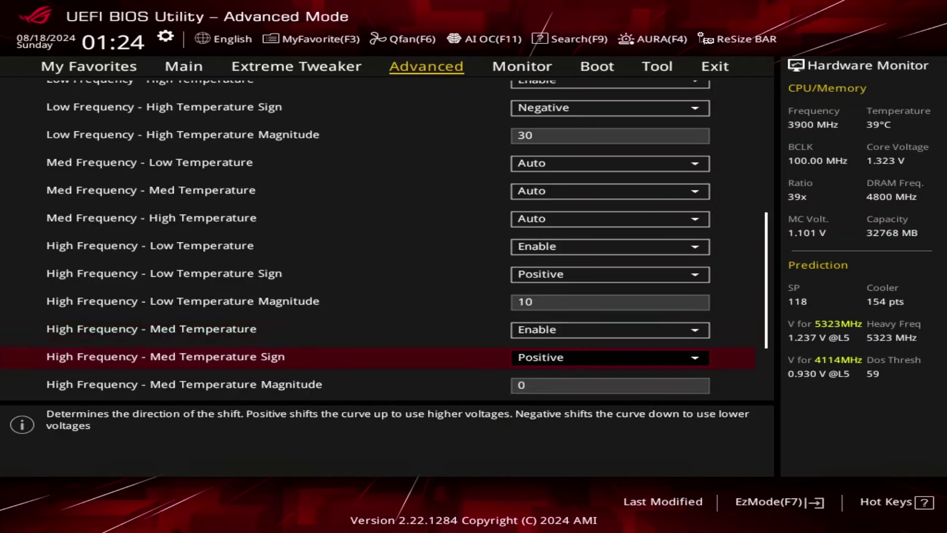
{"action": "key", "text": "Down"}
{"action": "type", "text": "10"}
{"action": "key", "text": "Down"}
{"action": "key", "text": "Return"}
{"action": "key", "text": "Down"}
{"action": "key", "text": "Return"}
{"action": "key", "text": "Down"}
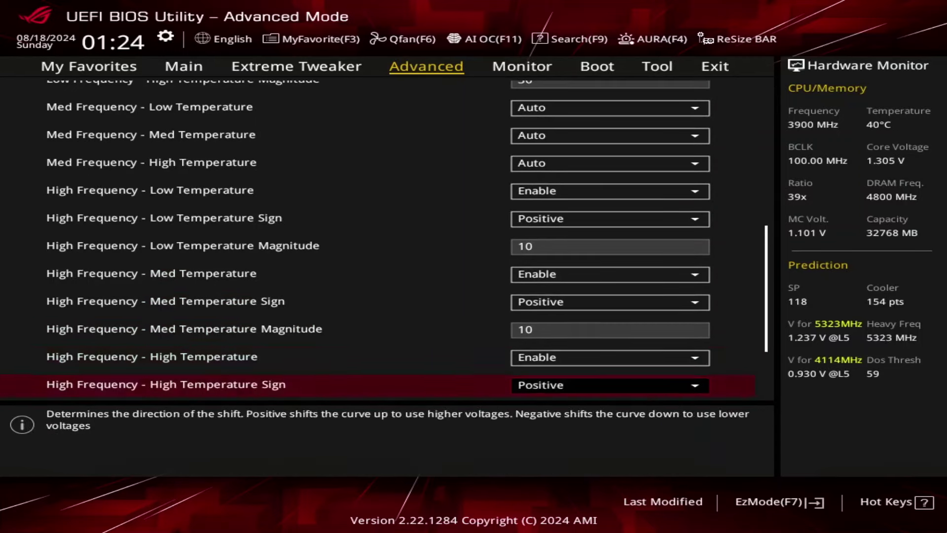
{"action": "key", "text": "Down"}
{"action": "type", "text": "10"}
Step: Enable the High, Med and Low Temperature bands of Max Frequency at Positive 30
{"action": "key", "text": "Down"}
{"action": "key", "text": "Down"}
{"action": "key", "text": "Down"}
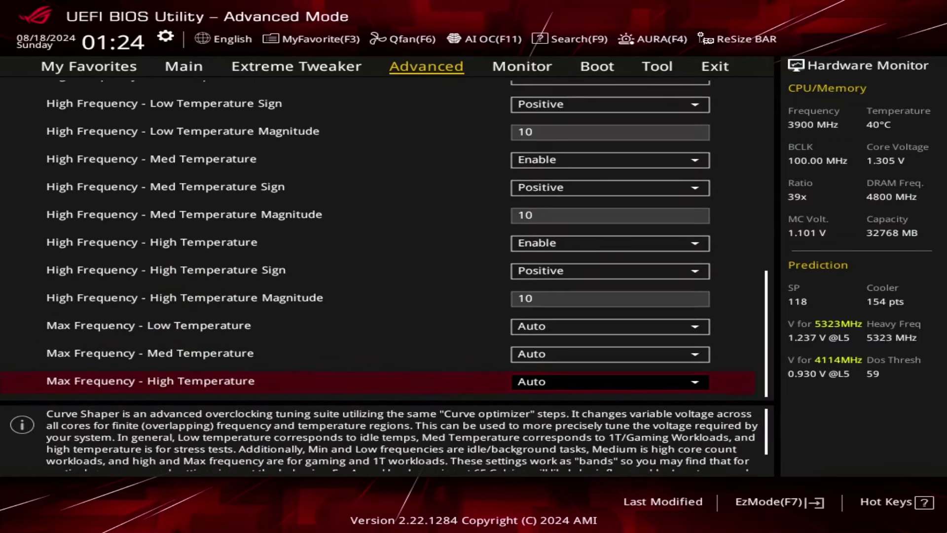
{"action": "key", "text": "Return"}
{"action": "key", "text": "Down"}
{"action": "key", "text": "Return"}
{"action": "key", "text": "Down"}
{"action": "key", "text": "Down"}
{"action": "type", "text": "30"}
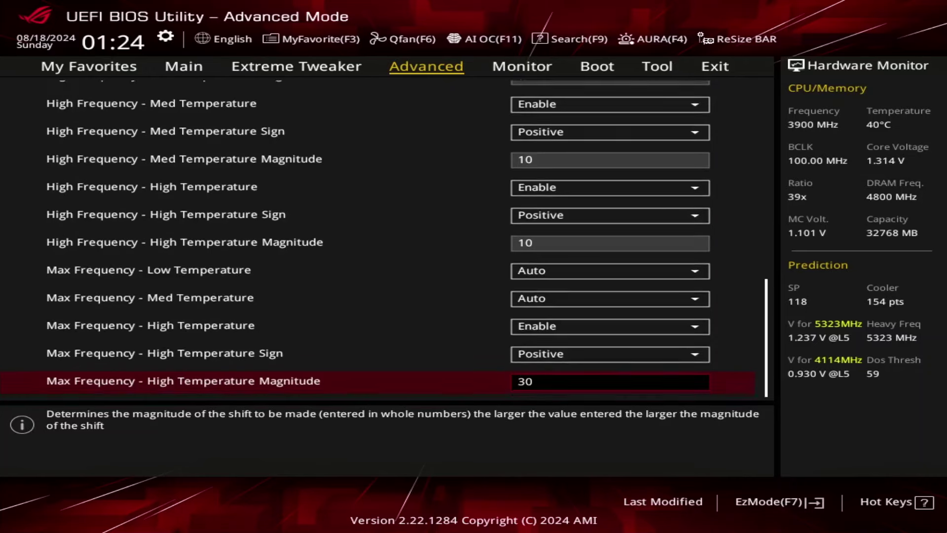
{"action": "key", "text": "Up"}
{"action": "key", "text": "Up"}
{"action": "key", "text": "Up"}
{"action": "key", "text": "Return"}
{"action": "key", "text": "Down"}
{"action": "key", "text": "Return"}
{"action": "key", "text": "Down"}
{"action": "key", "text": "Down"}
{"action": "type", "text": "30"}
{"action": "key", "text": "Up"}
{"action": "key", "text": "Up"}
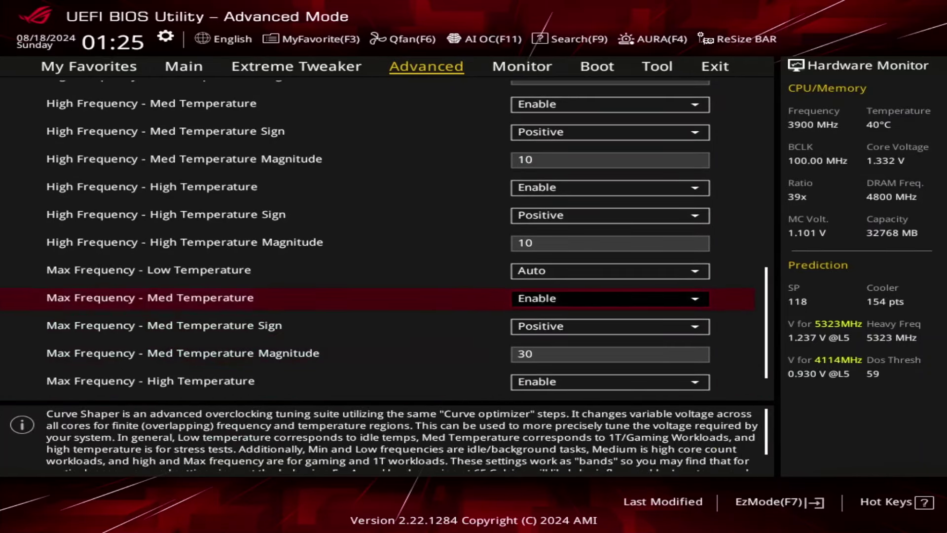
{"action": "key", "text": "Up"}
{"action": "key", "text": "Return"}
{"action": "key", "text": "Down"}
{"action": "key", "text": "Return"}
{"action": "key", "text": "Down"}
{"action": "key", "text": "Down"}
{"action": "type", "text": "30"}
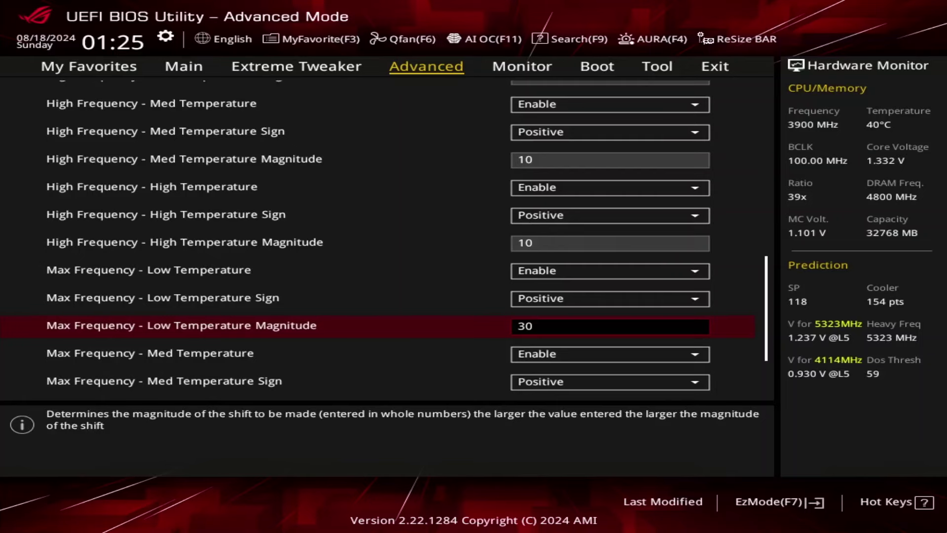
{"action": "key", "text": "Home"}
Step: Return to AMD Overclocking and set SoC/Uncore OC Mode to Enabled
{"action": "key", "text": "Escape"}
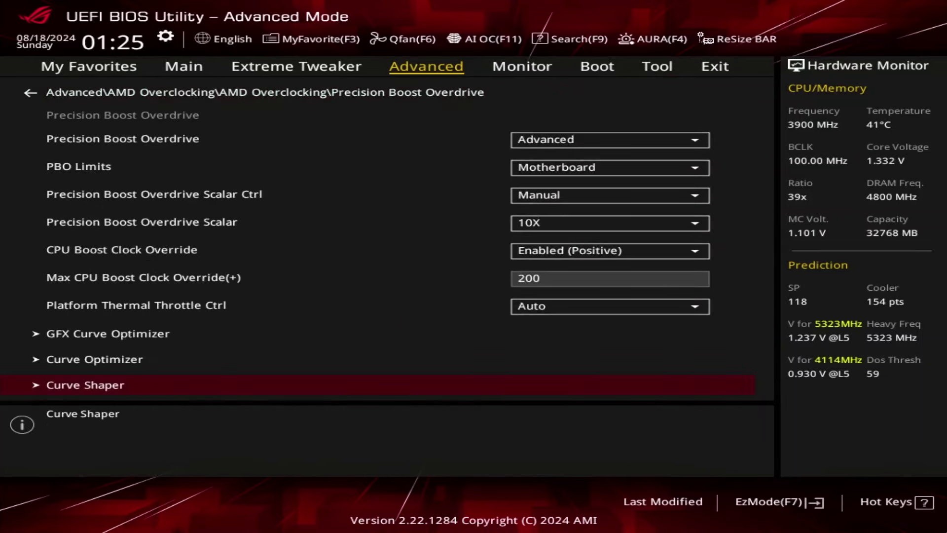
{"action": "key", "text": "Up"}
{"action": "key", "text": "Up"}
{"action": "key", "text": "Up"}
{"action": "key", "text": "Up"}
{"action": "key", "text": "Up"}
{"action": "key", "text": "Up"}
{"action": "key", "text": "Up"}
{"action": "key", "text": "Up"}
{"action": "key", "text": "Up"}
{"action": "key", "text": "Up"}
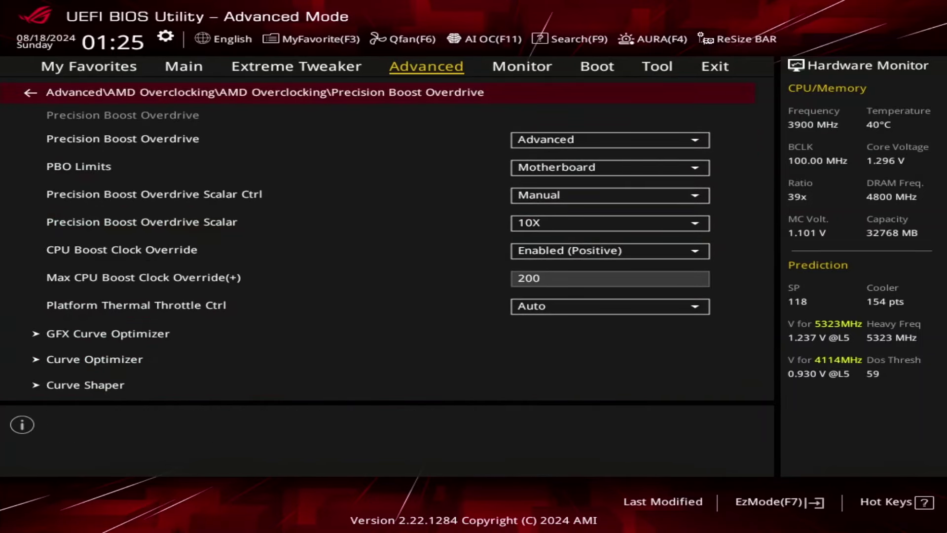
{"action": "key", "text": "Return"}
{"action": "key", "text": "Down"}
{"action": "key", "text": "Down"}
{"action": "key", "text": "Down"}
{"action": "key", "text": "Return"}
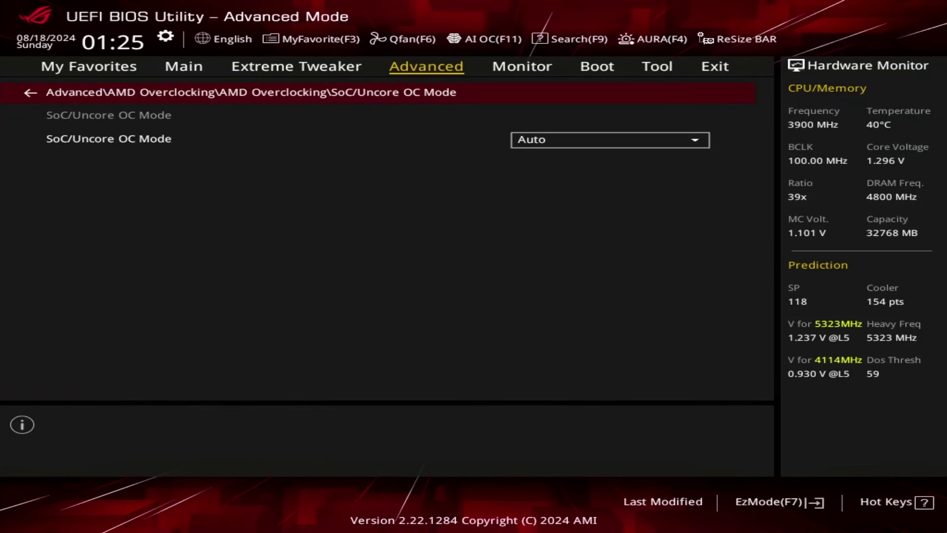
{"action": "key", "text": "Down"}
{"action": "key", "text": "Return"}
{"action": "key", "text": "Down"}
{"action": "key", "text": "Return"}
Step: Set SoC Voltage to 1300 mV and bring up the Save Changes & Reset confirmation
{"action": "key", "text": "Escape"}
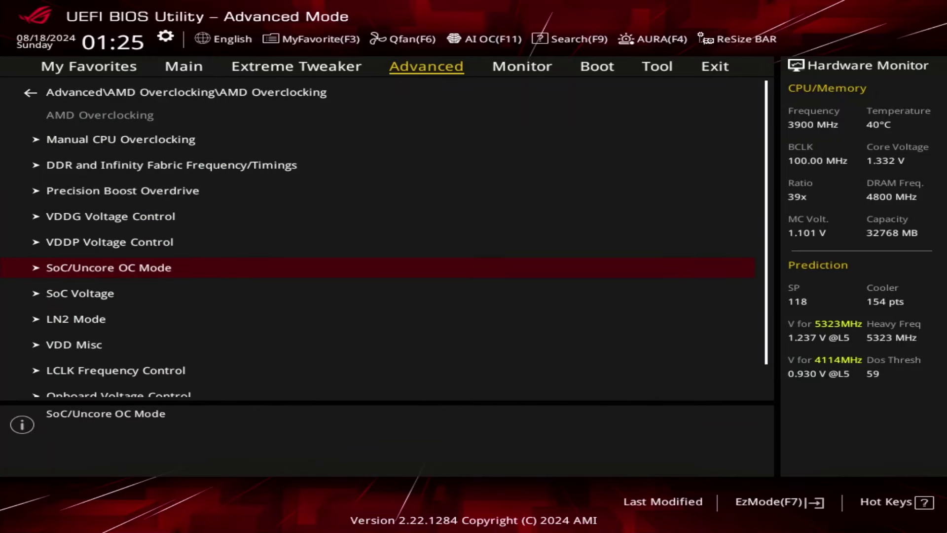
{"action": "key", "text": "Down"}
{"action": "key", "text": "Return"}
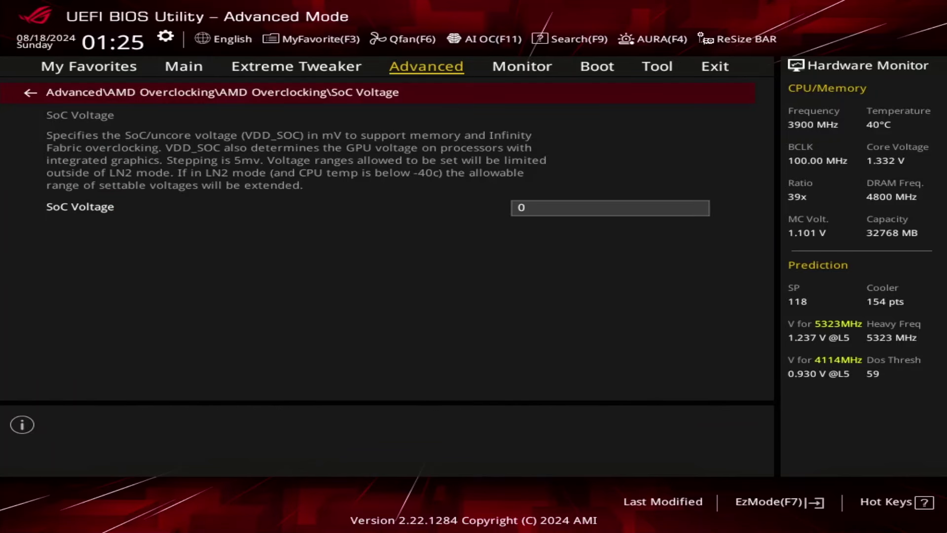
{"action": "key", "text": "Down"}
{"action": "type", "text": "1300"}
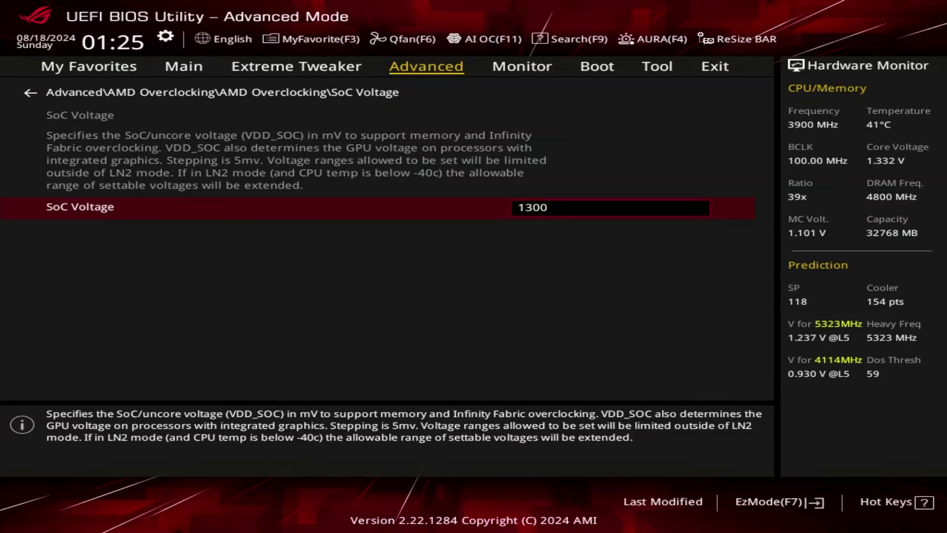
{"action": "key", "text": "Return"}
{"action": "key", "text": "Escape"}
{"action": "key", "text": "F10"}
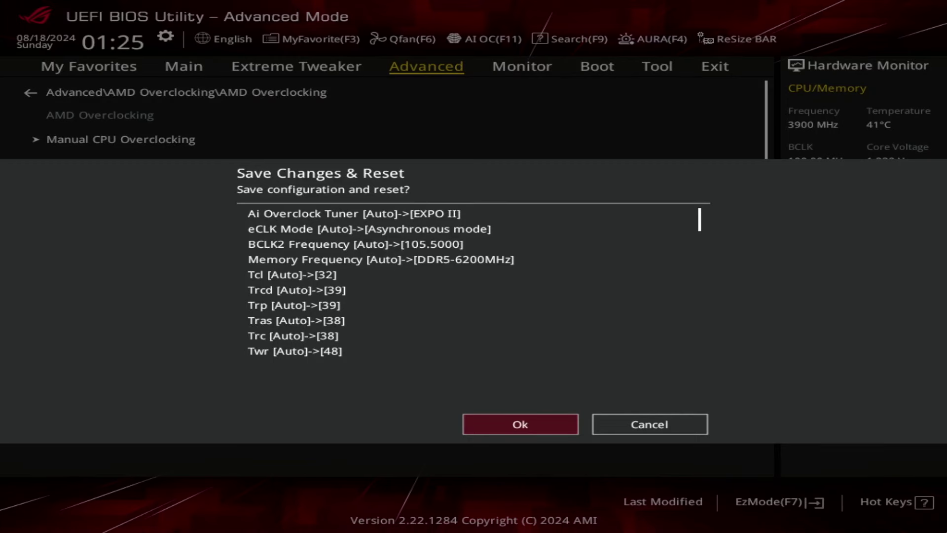